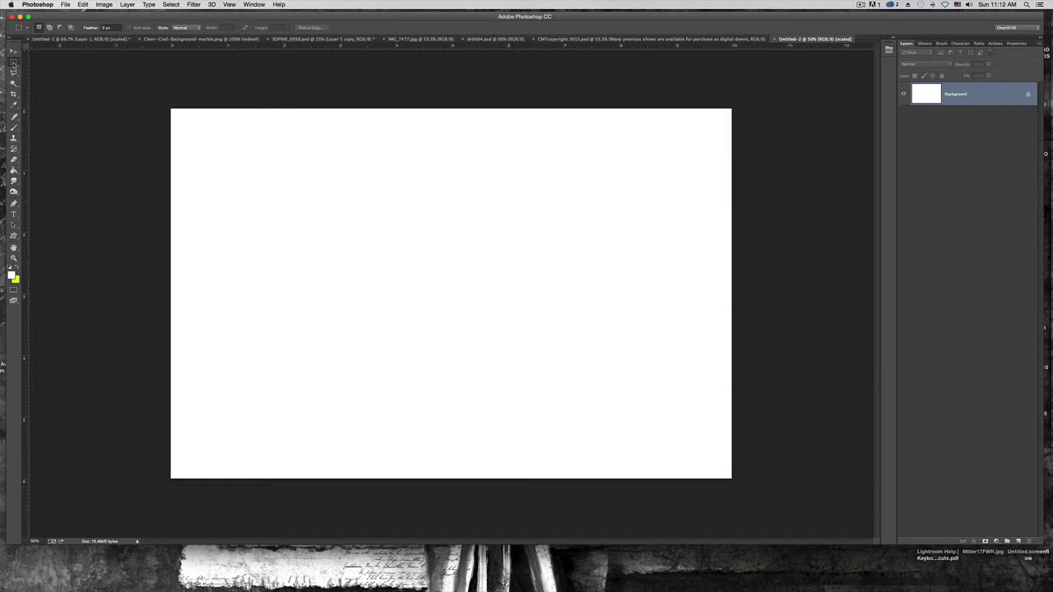
# Draw a test rectangular selection on the blank canvas, clear it, and bring up Layer > New
pyautogui.click(13, 64)
pyautogui.click(59, 60)
pyautogui.moveTo(354, 226); pyautogui.dragTo(573, 368)
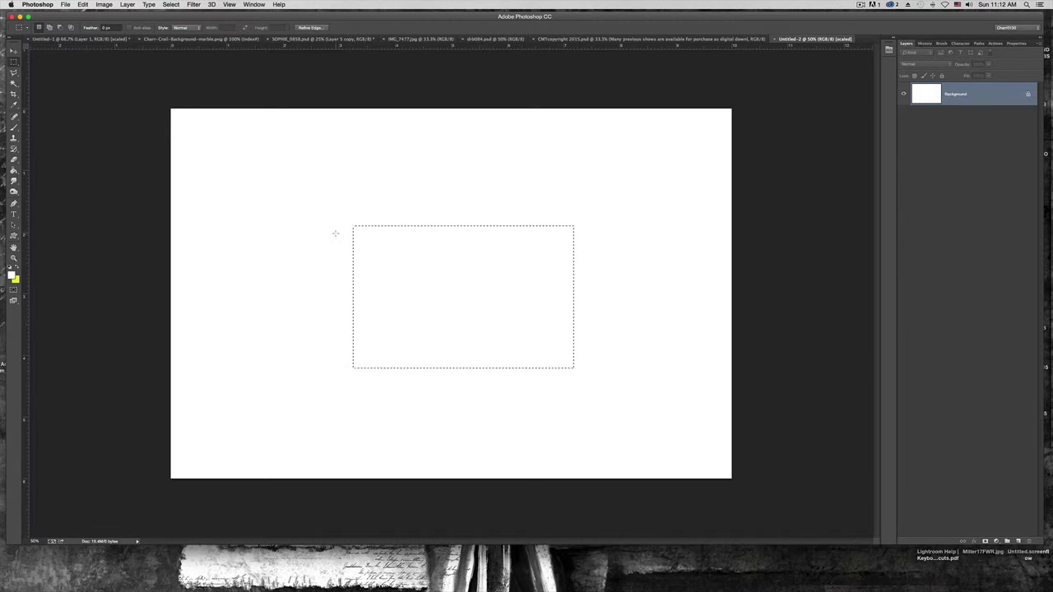
pyautogui.click(259, 158)
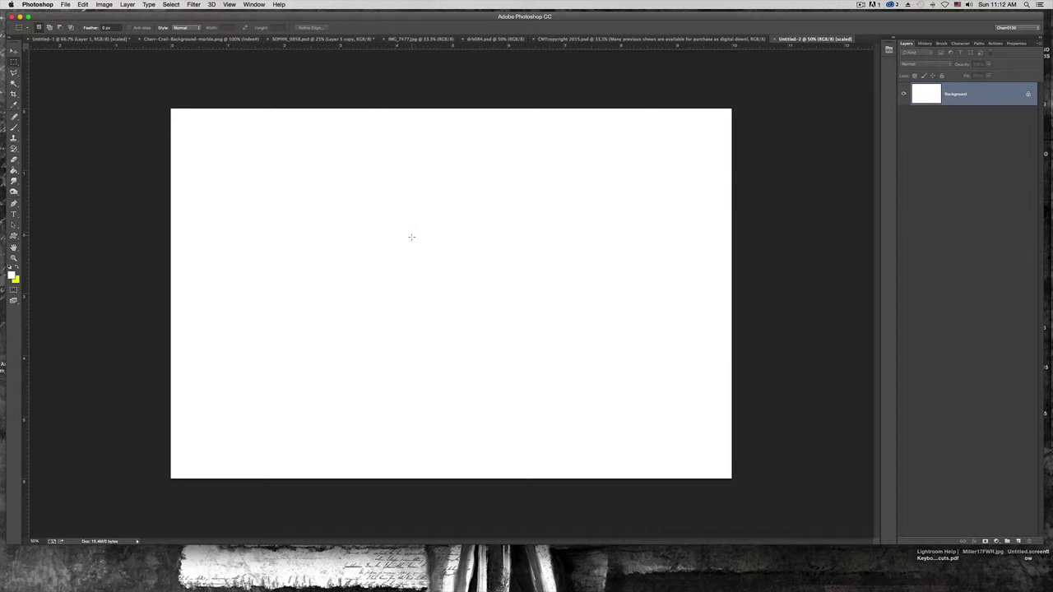
pyautogui.click(129, 5)
pyautogui.moveTo(152, 17)
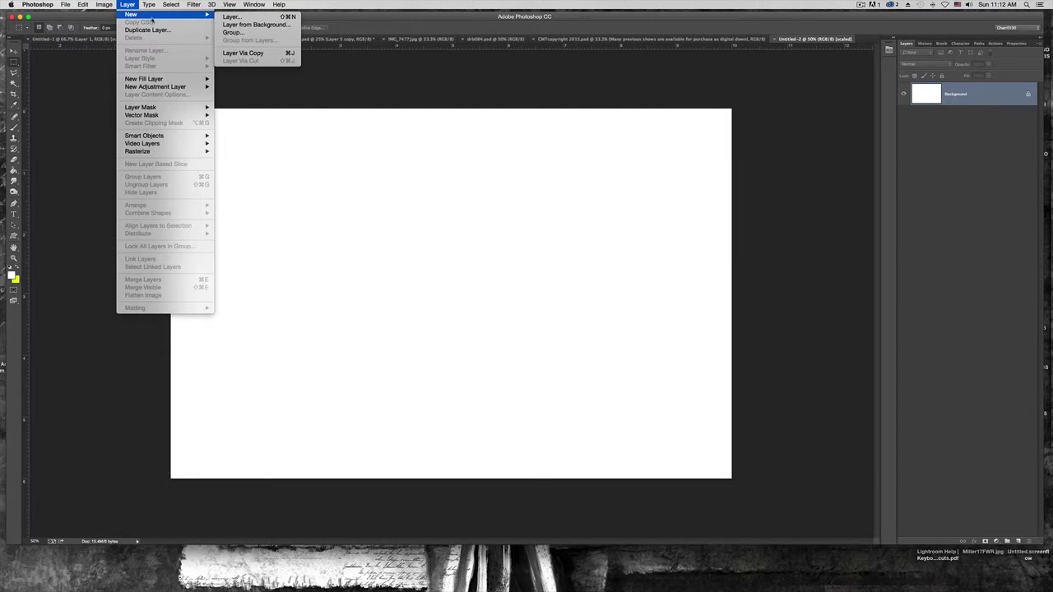
# Add an empty Layer 1 and select a rectangle inset slightly from the canvas edges
pyautogui.click(238, 17)
pyautogui.click(519, 241)
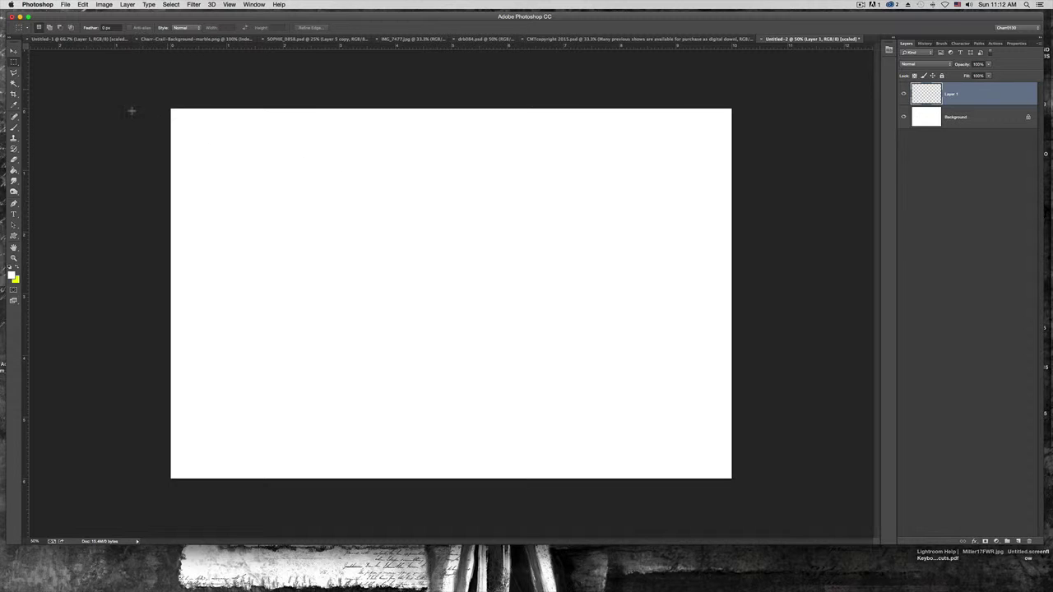
pyautogui.moveTo(187, 121); pyautogui.dragTo(717, 464)
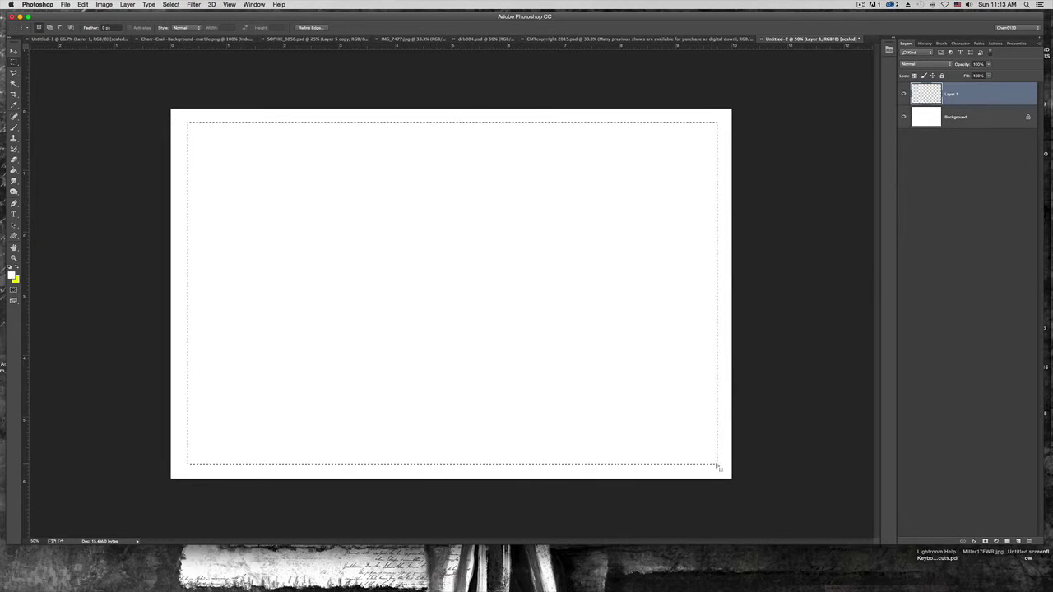
# Set the foreground colour to bright cyan 01e4ff
pyautogui.click(12, 276)
pyautogui.moveTo(541, 387); pyautogui.dragTo(589, 408)
pyautogui.click(625, 411)
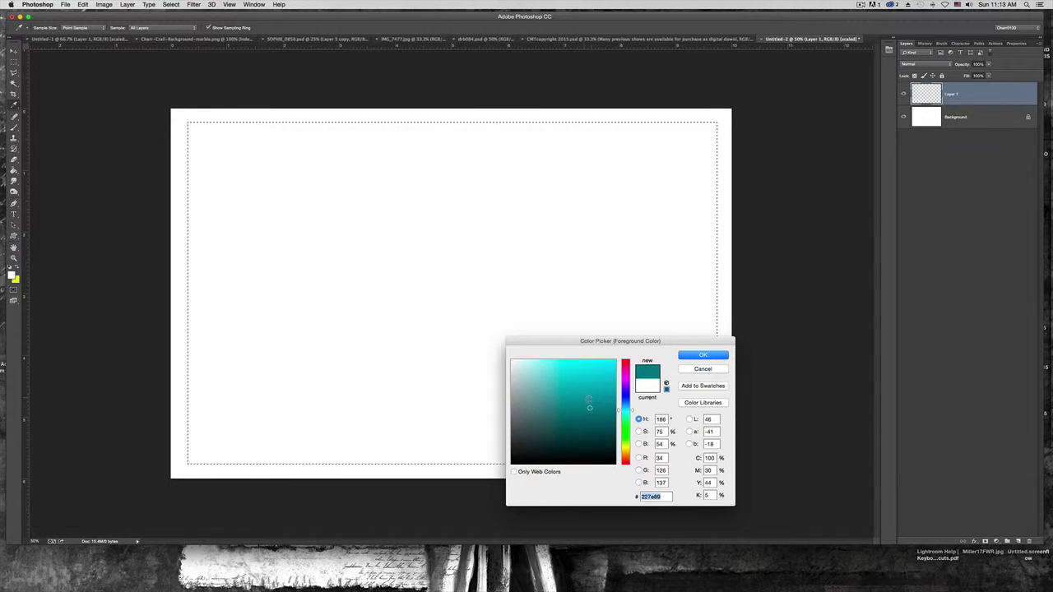
pyautogui.moveTo(588, 408)
pyautogui.mouseDown()
pyautogui.moveTo(609, 370)
pyautogui.moveTo(644, 361)
pyautogui.mouseUp()
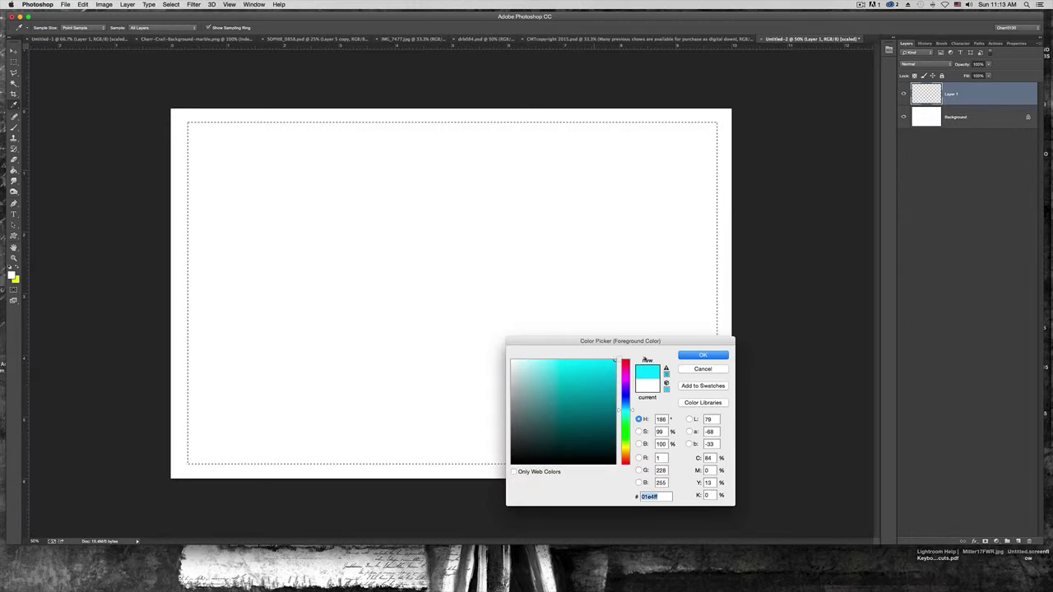
pyautogui.click(688, 355)
# Fill the rectangular selection on Layer 1 with the cyan using the Paint Bucket
pyautogui.press('m')
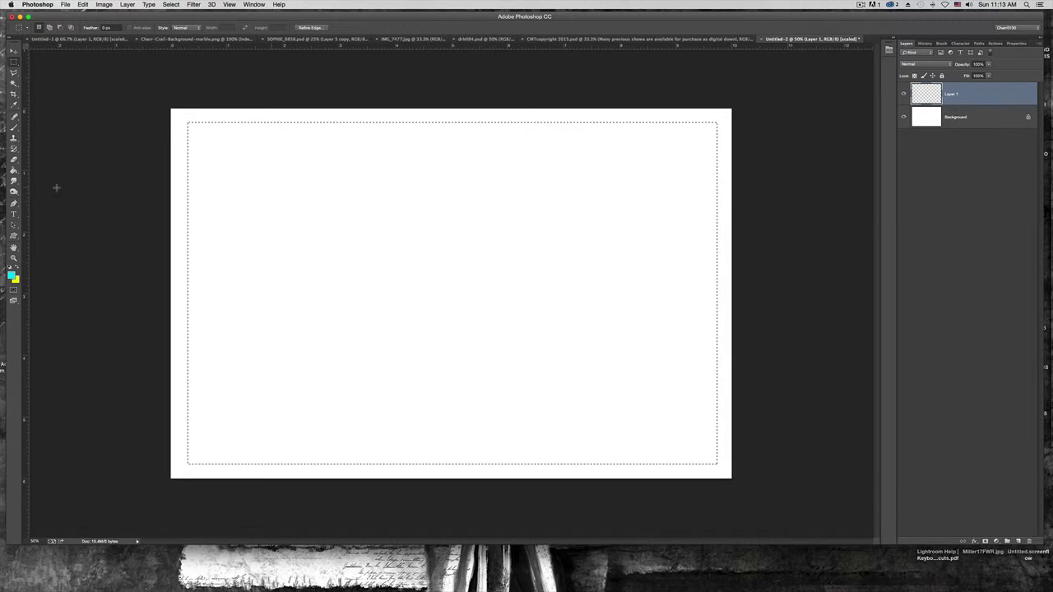
pyautogui.click(13, 171)
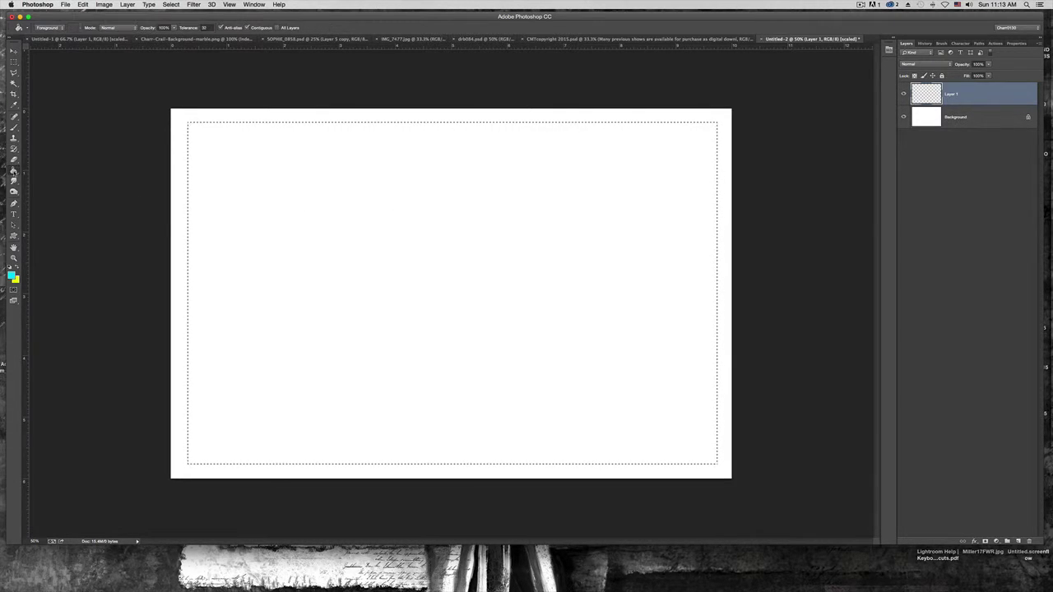
pyautogui.click(400, 296)
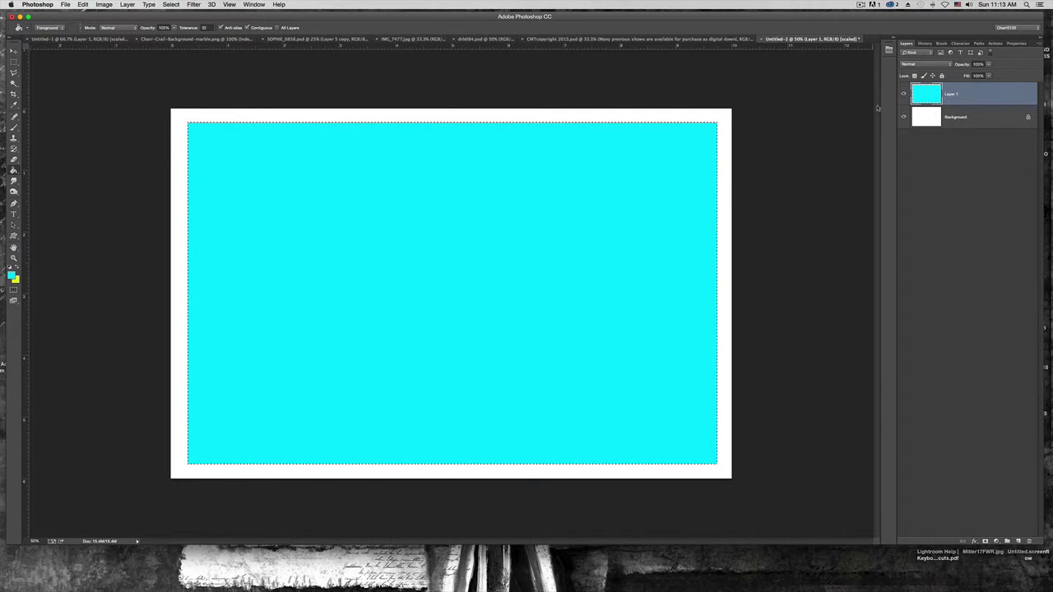
pyautogui.click(989, 64)
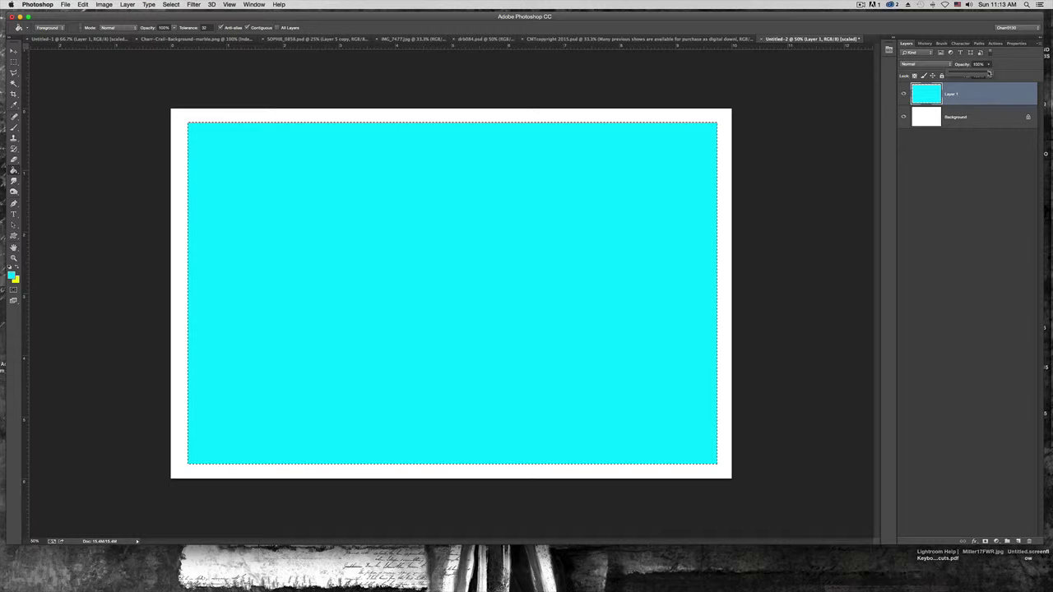
# Fade Layer 1's cyan to 10% opacity and start a text layer on the canvas's left
pyautogui.moveTo(989, 73); pyautogui.dragTo(956, 74)
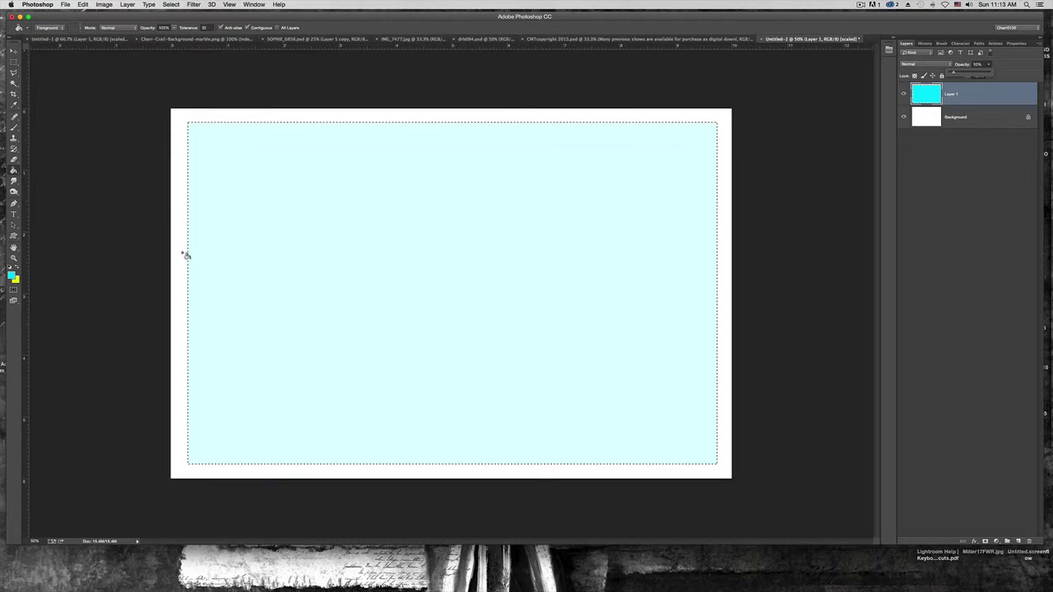
pyautogui.click(13, 214)
pyautogui.click(252, 256)
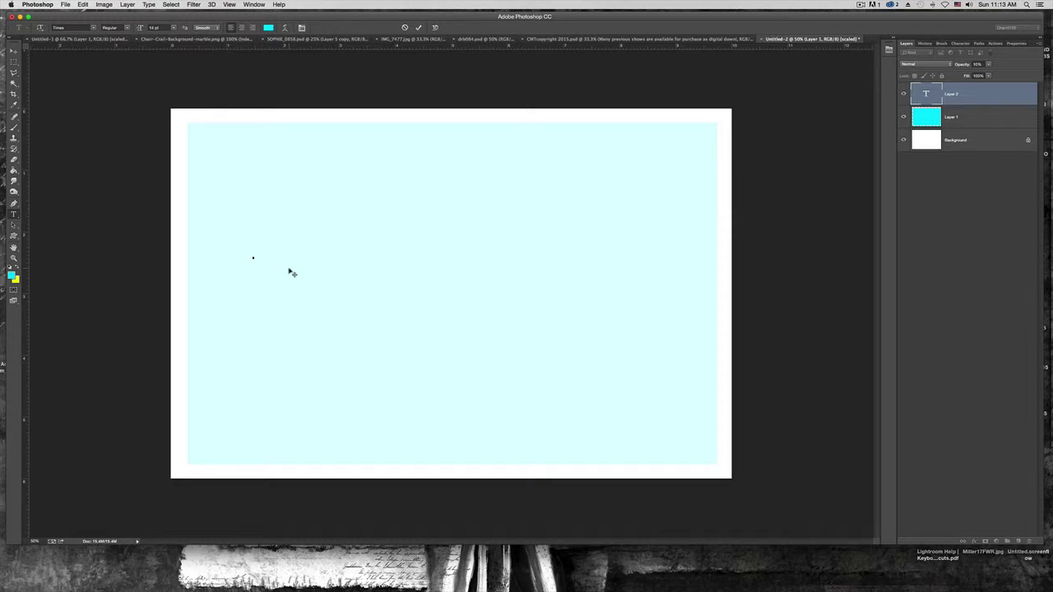
# Type the © copyright line with the photographer's name and colour it black
pyautogui.write('e')
pyautogui.moveTo(252, 255); pyautogui.dragTo(340, 252)
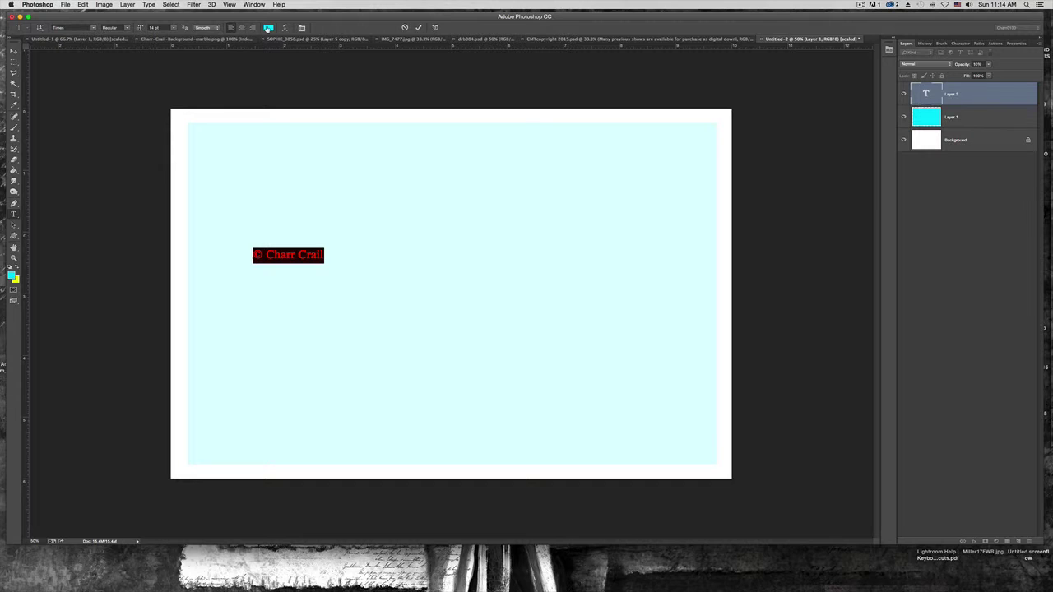
pyautogui.click(268, 27)
pyautogui.moveTo(541, 419); pyautogui.dragTo(512, 463)
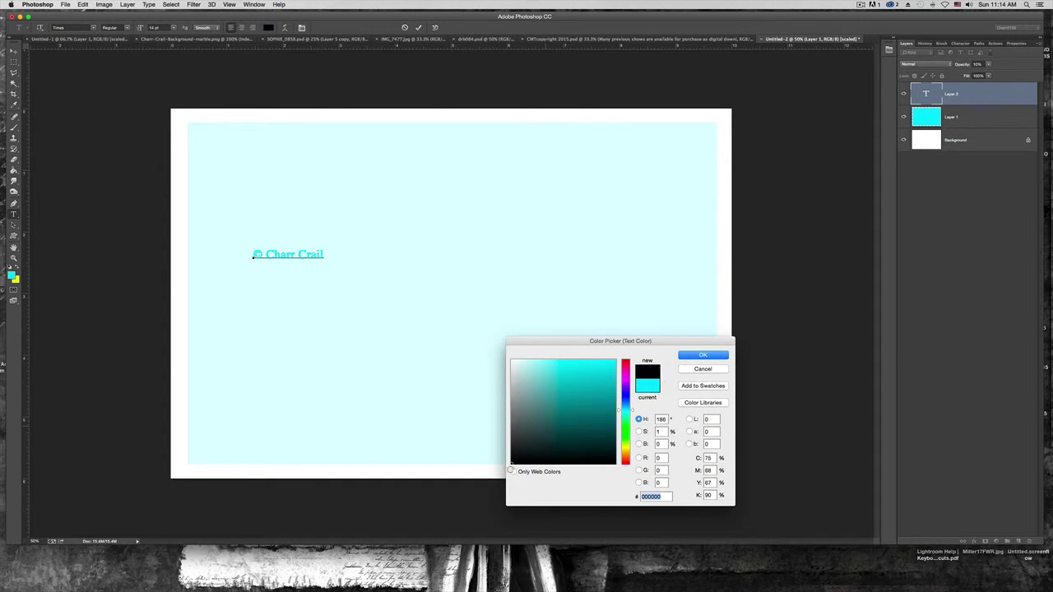
pyautogui.click(699, 354)
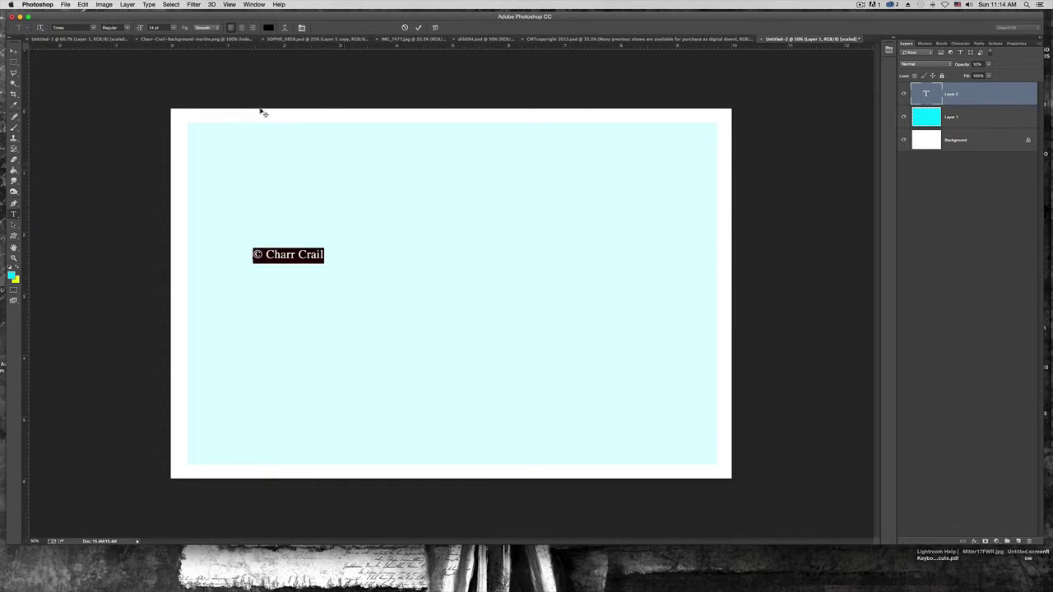
# Enlarge the copyright text to 120 pt, commit it, and move it left and down
pyautogui.click(173, 28)
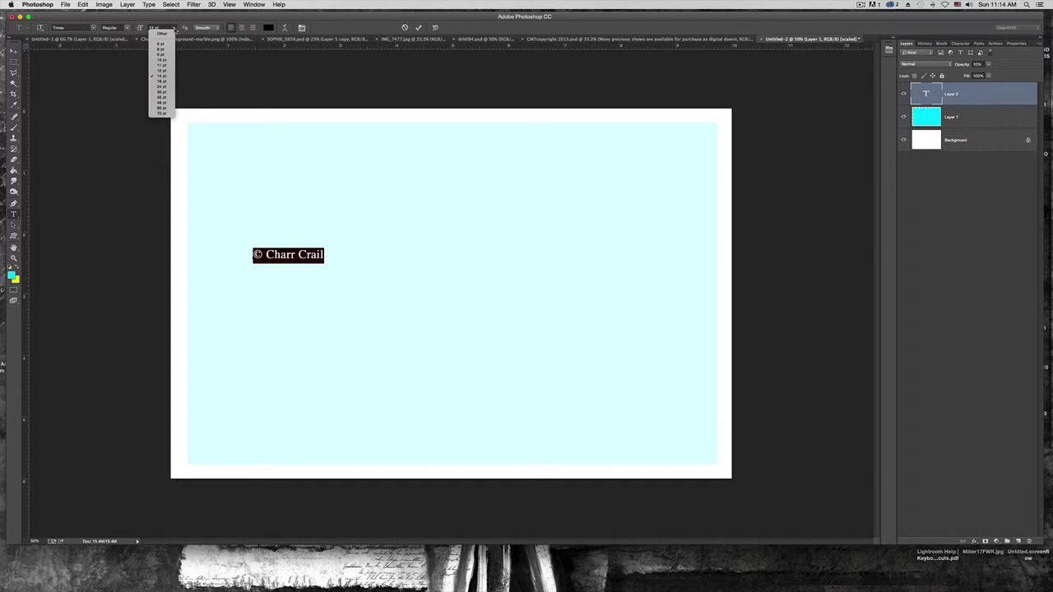
pyautogui.click(166, 107)
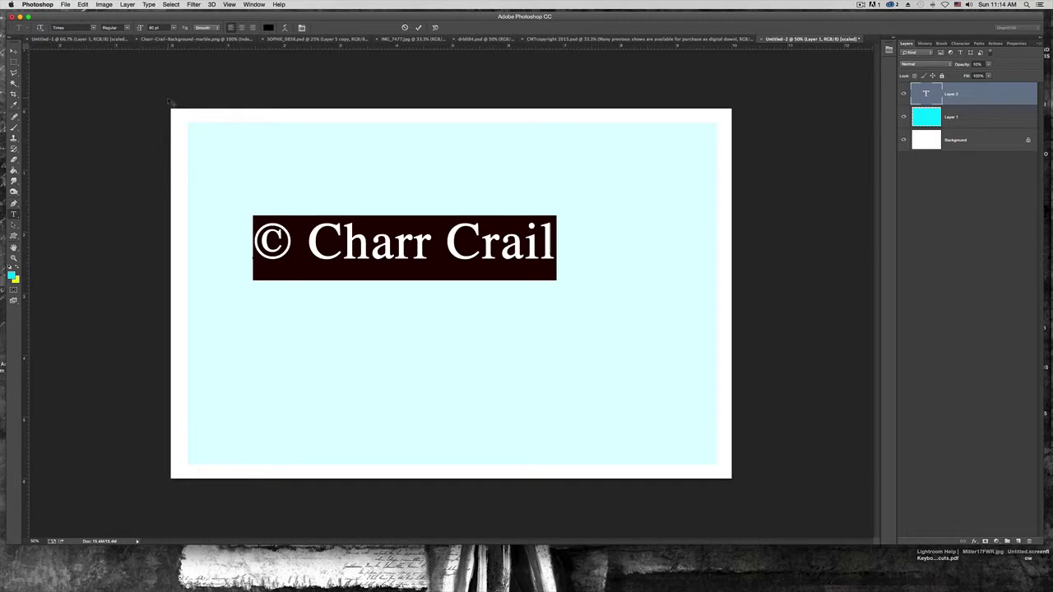
pyautogui.click(173, 30)
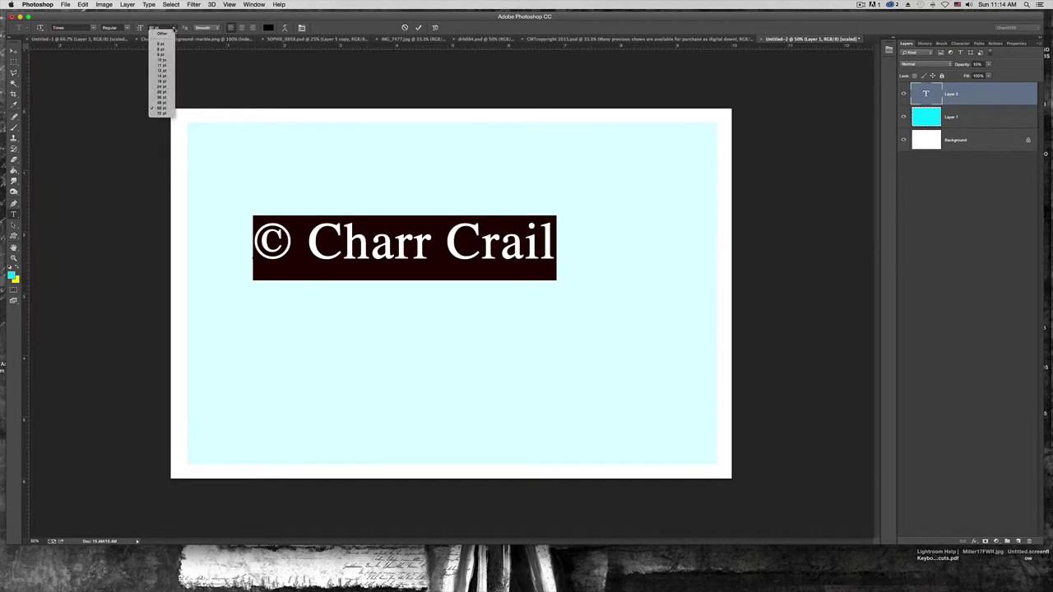
pyautogui.click(168, 113)
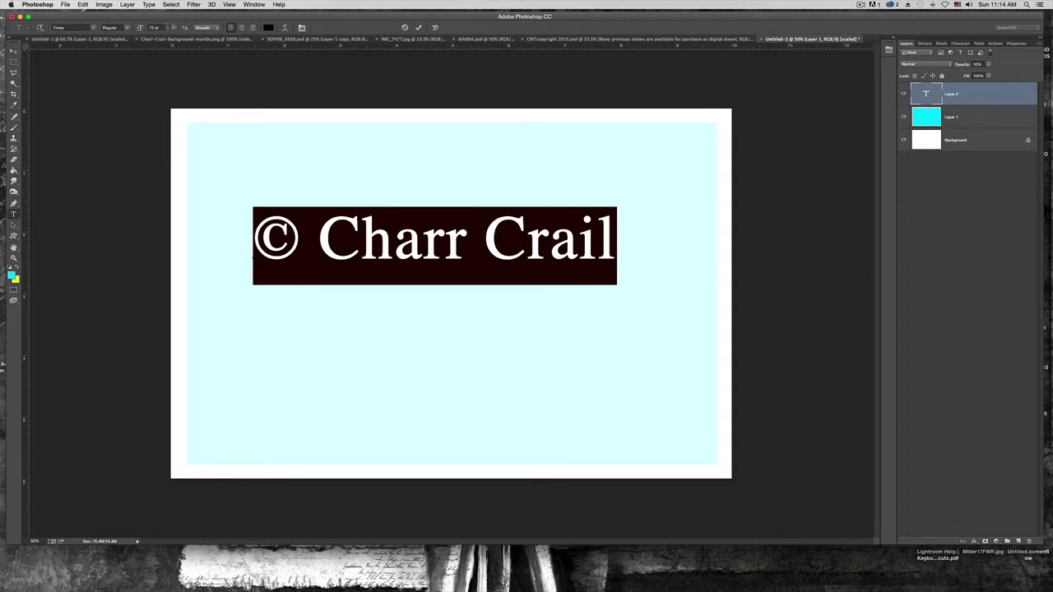
pyautogui.click(172, 29)
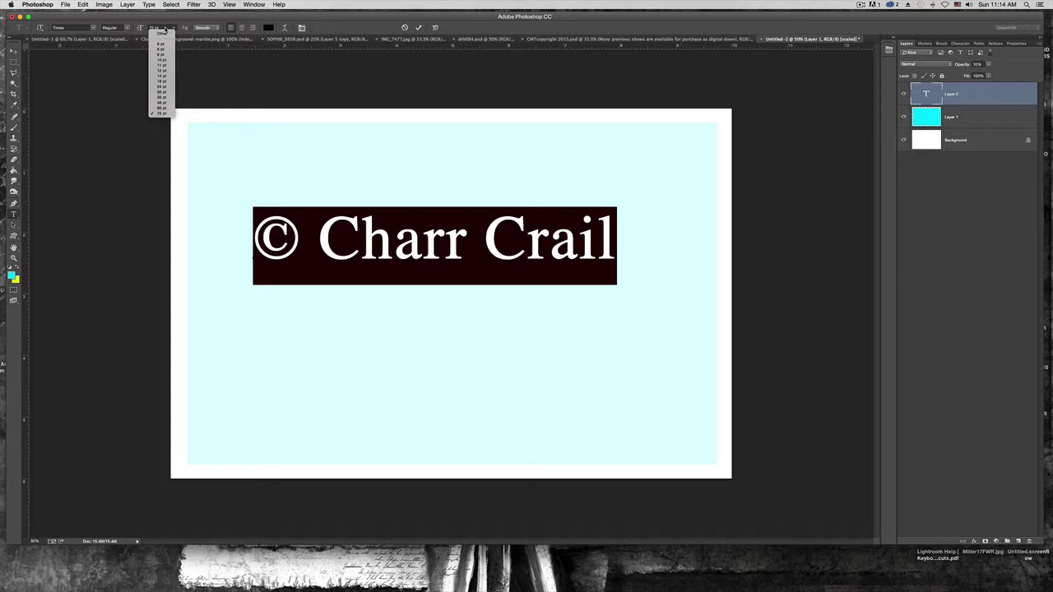
pyautogui.click(165, 29)
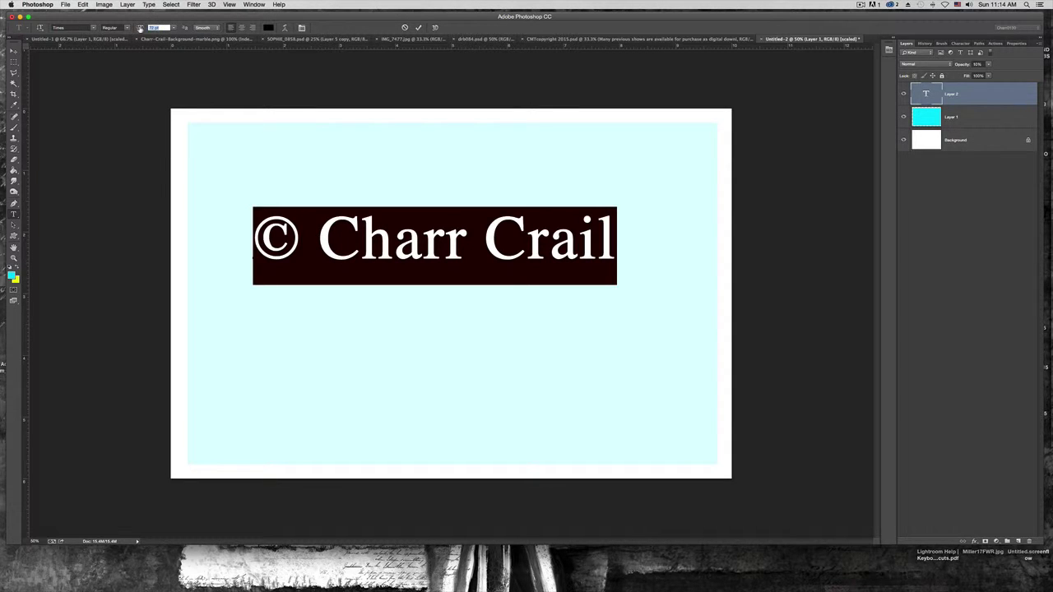
pyautogui.write('120')
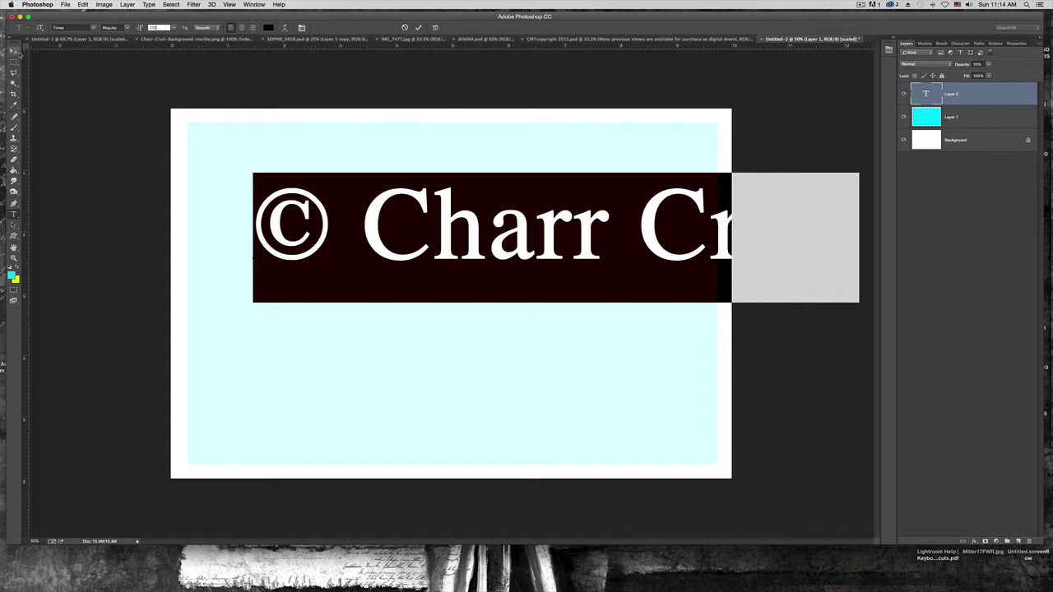
pyautogui.click(13, 51)
pyautogui.moveTo(370, 232); pyautogui.dragTo(303, 266)
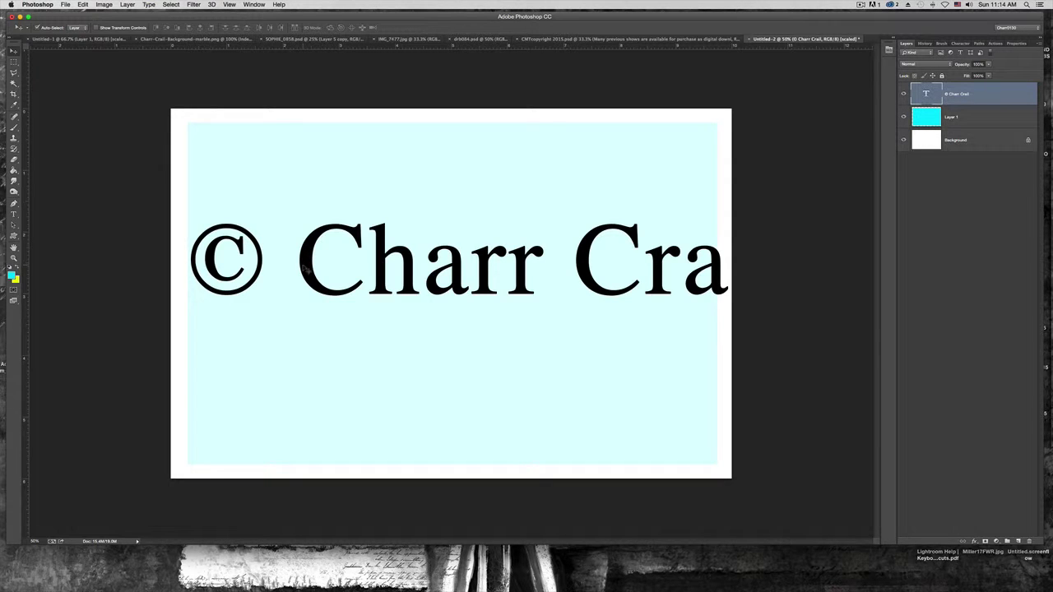
# Scale the copyright text down to about 82% and nudge it into the cyan panel
pyautogui.hotkey('ctrl', 't')
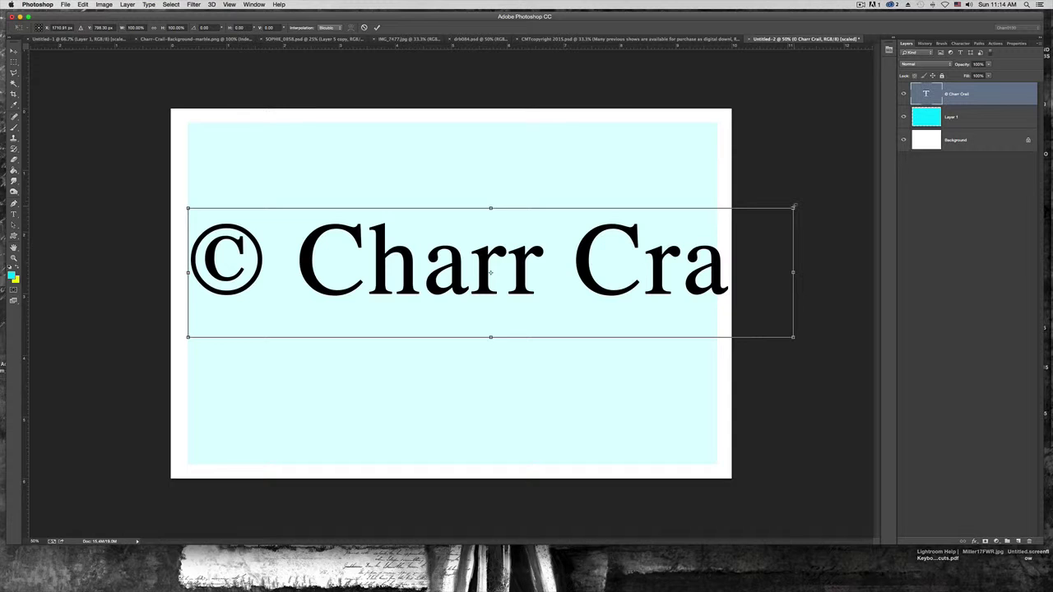
pyautogui.moveTo(793, 206); pyautogui.dragTo(692, 256)
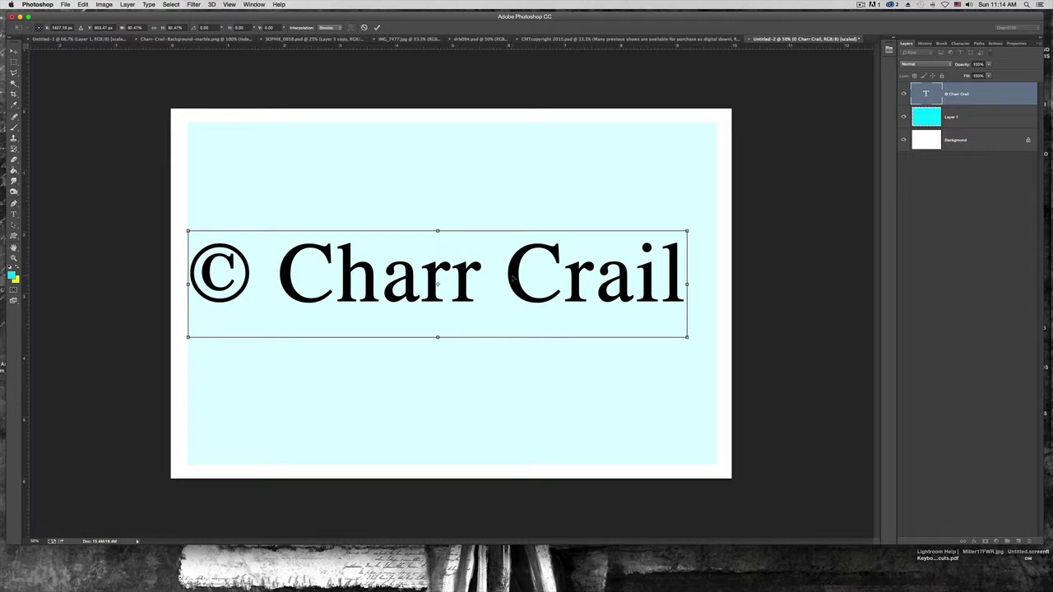
pyautogui.moveTo(511, 276); pyautogui.dragTo(526, 270)
pyautogui.moveTo(536, 257); pyautogui.dragTo(540, 260)
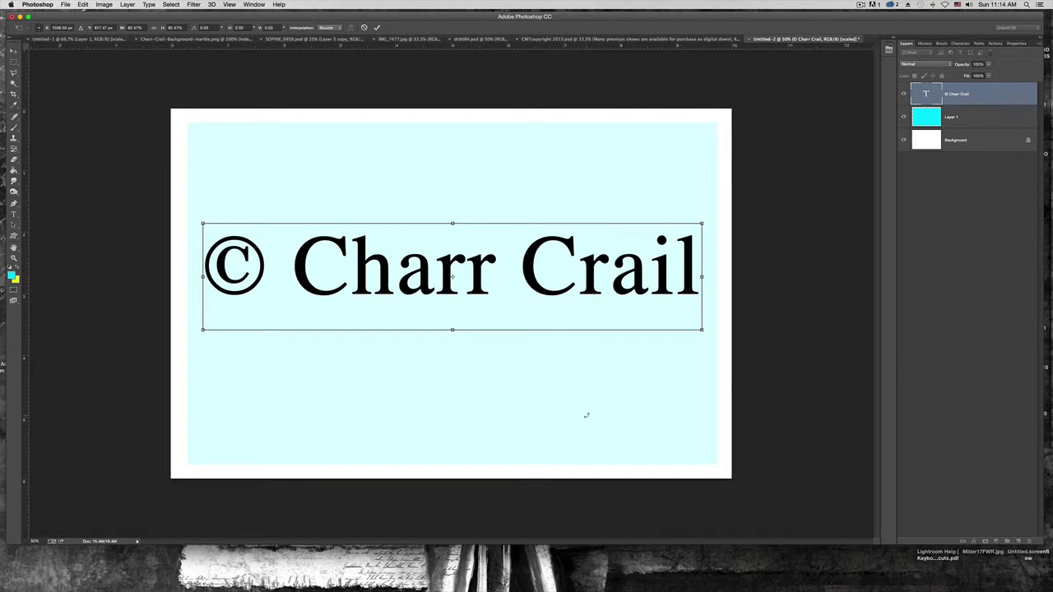
pyautogui.press('Return')
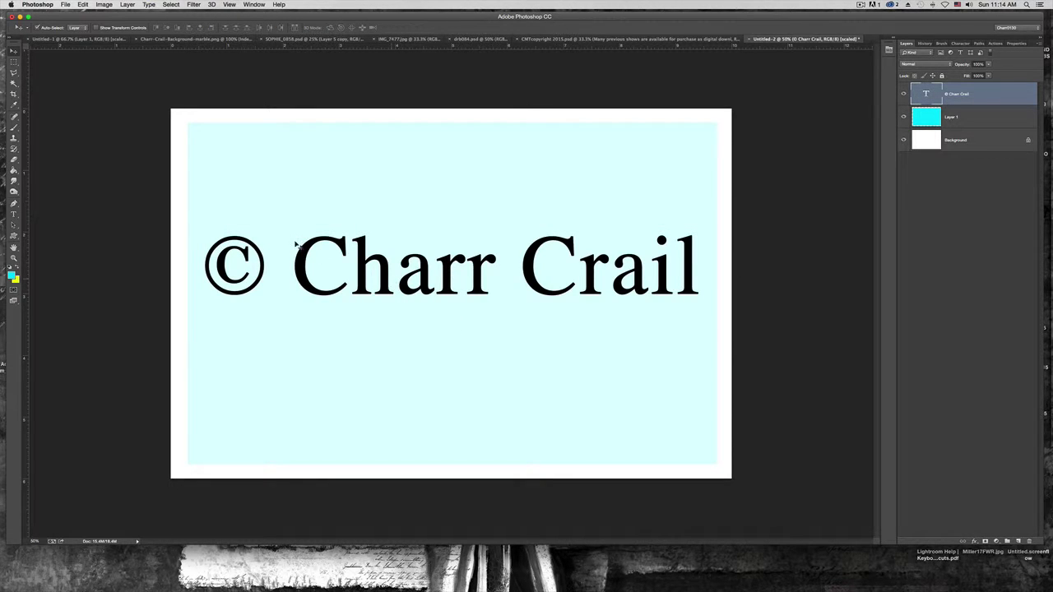
# Enlarge the cyan Layer 1 to about 105% and shift the copyright text slightly lower
pyautogui.click(226, 176)
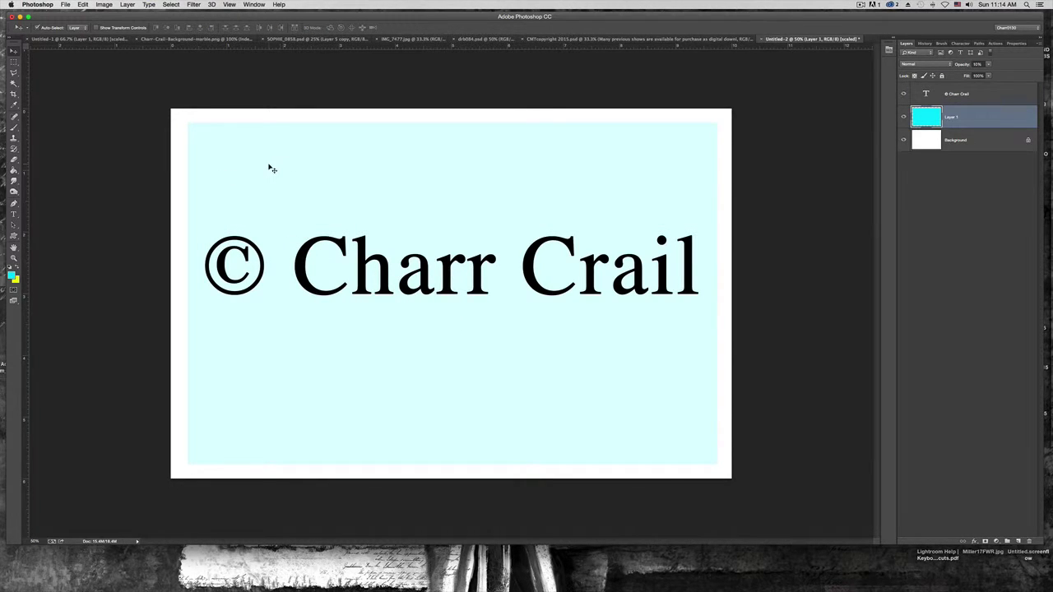
pyautogui.press('super+t')
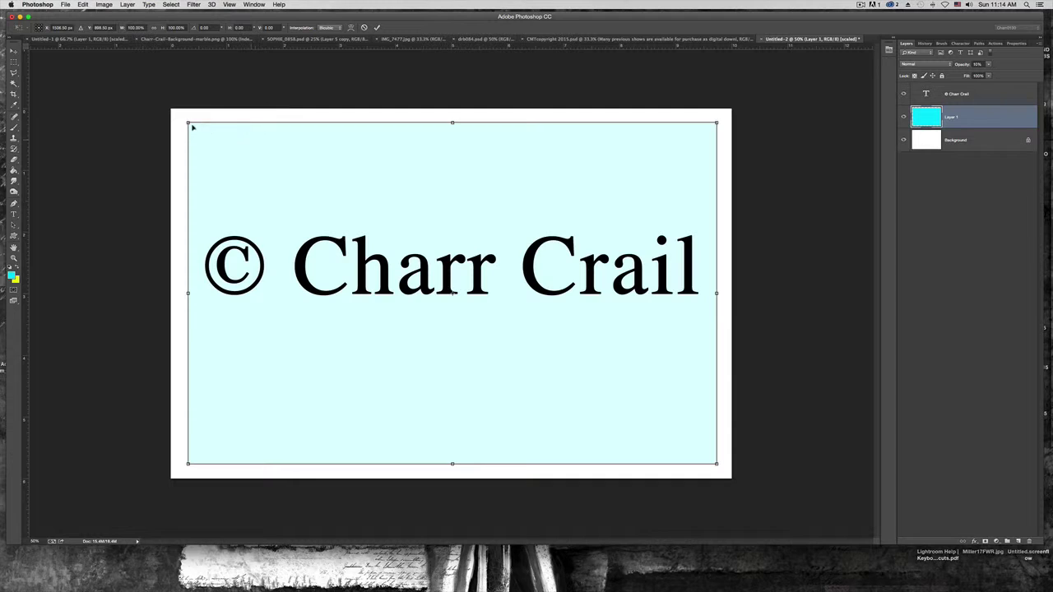
pyautogui.moveTo(188, 122); pyautogui.dragTo(174, 112)
pyautogui.moveTo(716, 466); pyautogui.dragTo(728, 475)
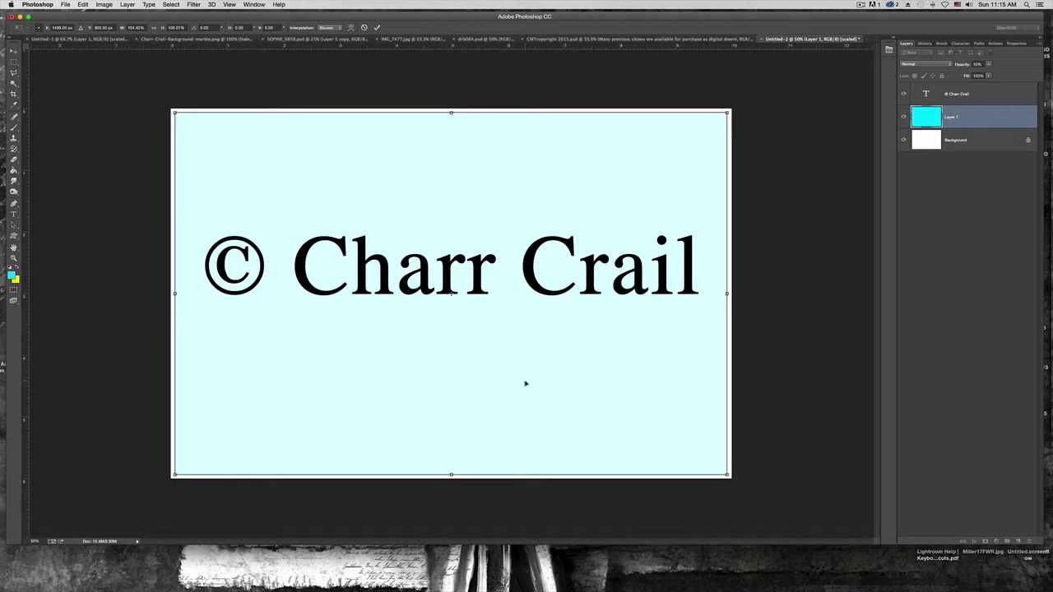
pyautogui.press('Return')
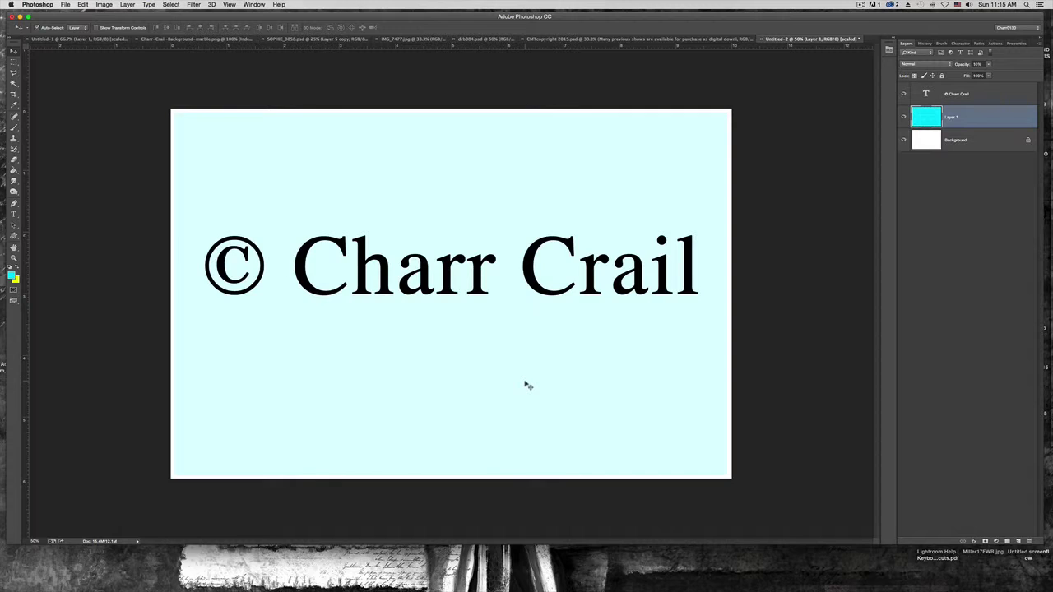
pyautogui.click(364, 281)
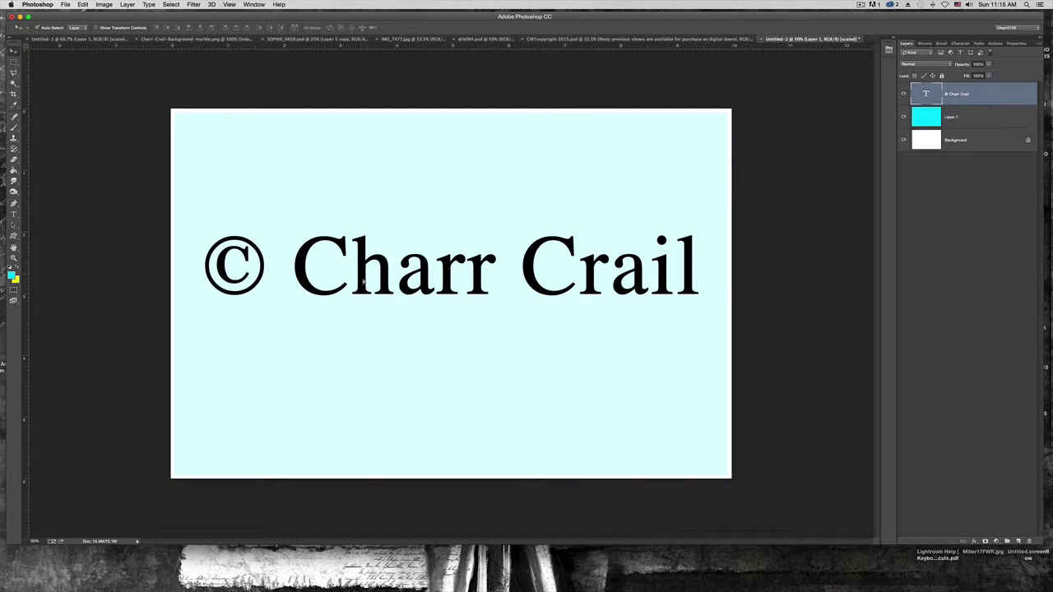
pyautogui.moveTo(363, 281)
pyautogui.mouseDown()
pyautogui.moveTo(369, 294)
pyautogui.moveTo(383, 282)
pyautogui.mouseUp()
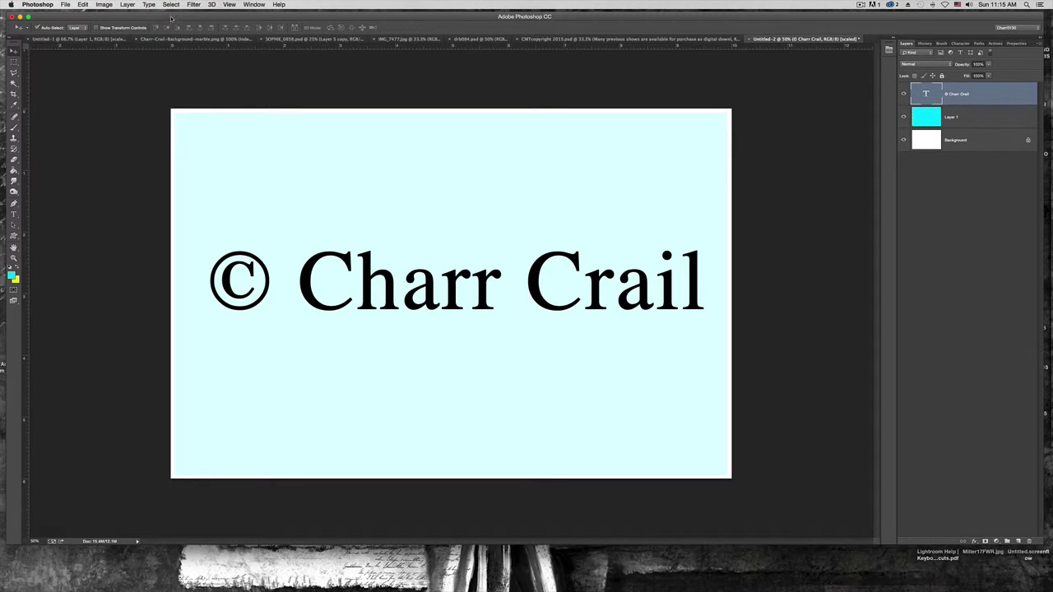
# Add a new Layer 2 and draw a large 100 px-feathered circle over the canvas's left half
pyautogui.click(127, 5)
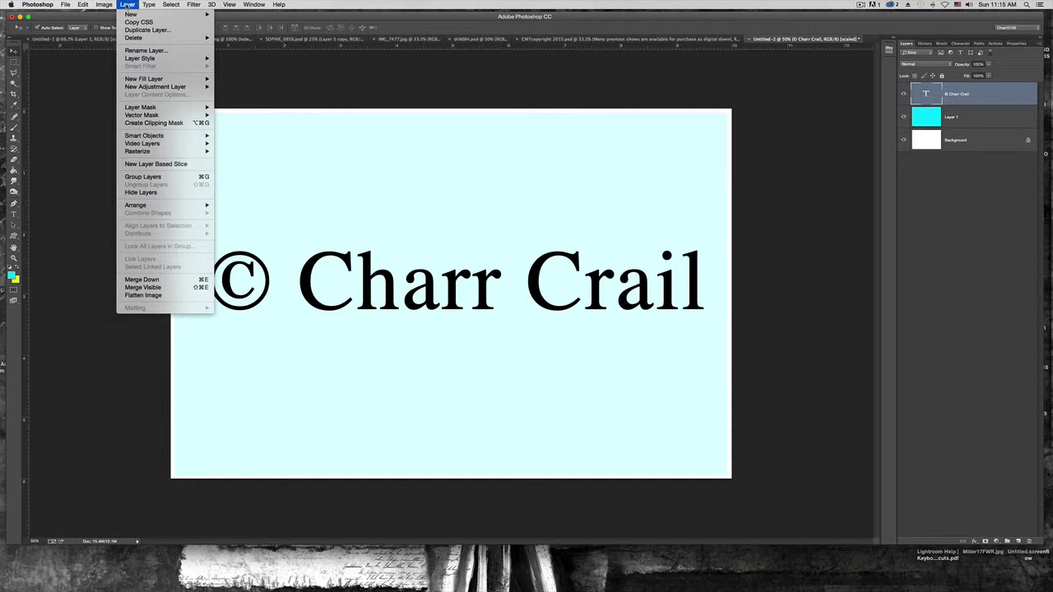
pyautogui.moveTo(132, 14)
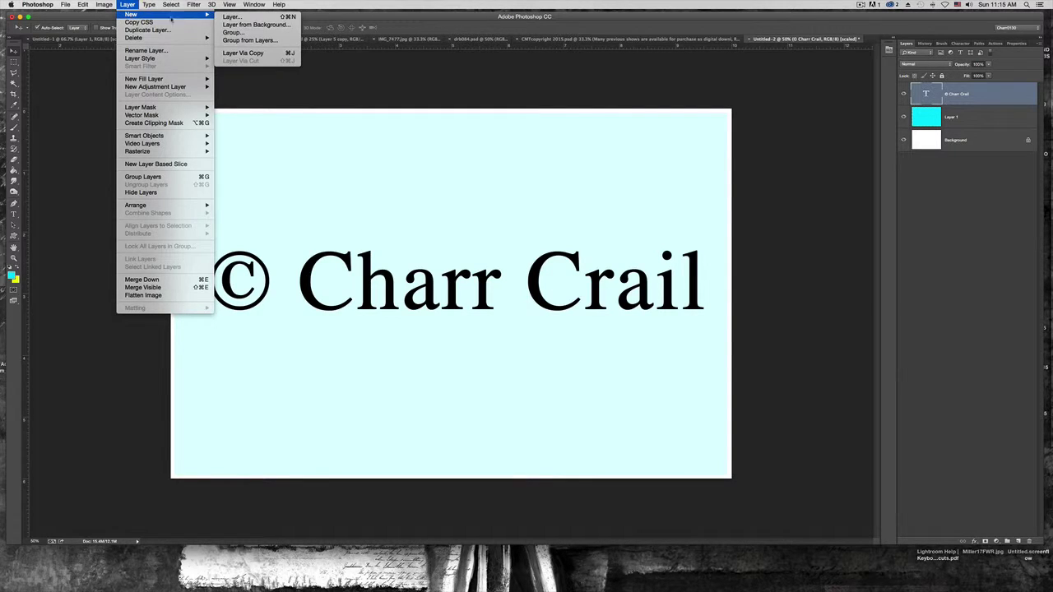
pyautogui.click(238, 16)
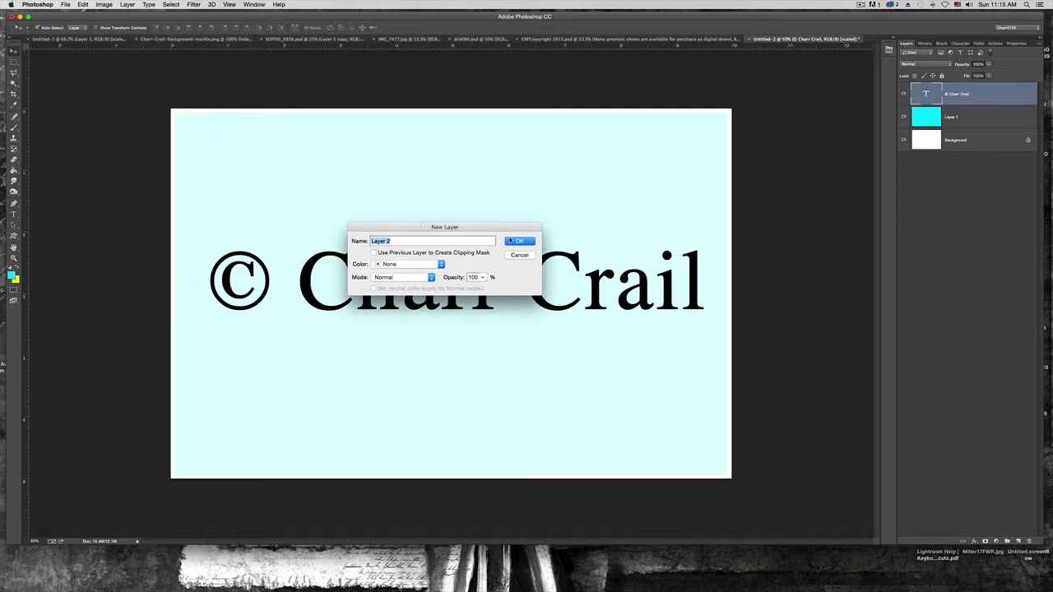
pyautogui.press('Return')
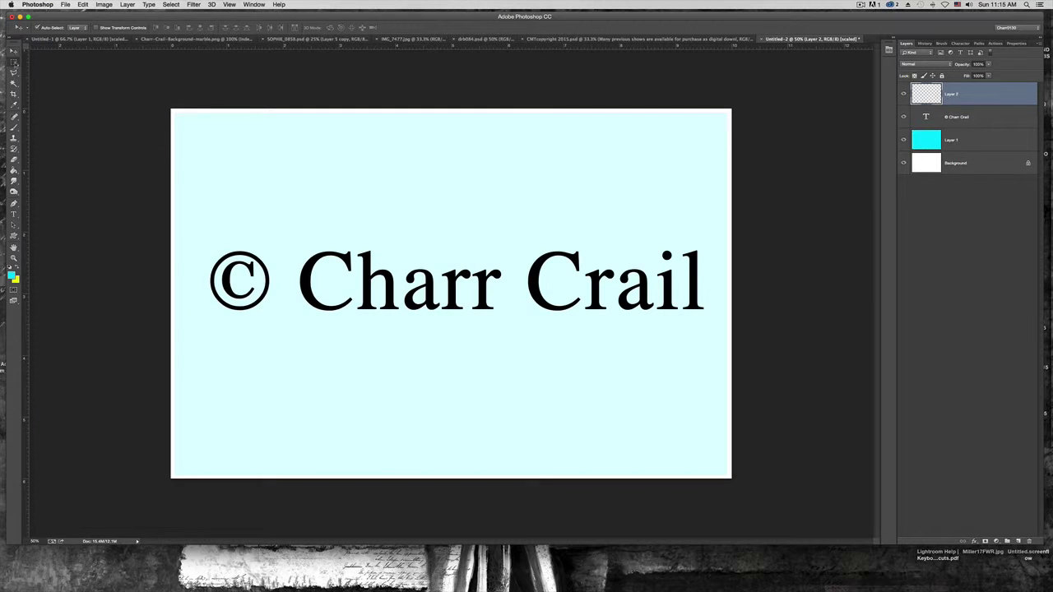
pyautogui.moveTo(13, 63); pyautogui.dragTo(33, 70)
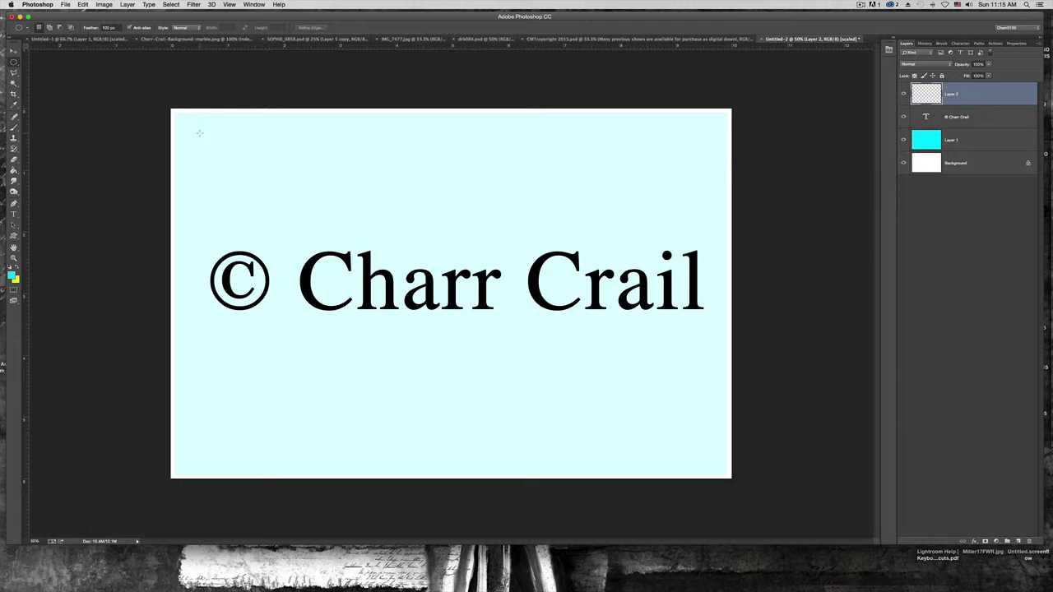
pyautogui.moveTo(199, 133); pyautogui.dragTo(456, 206)
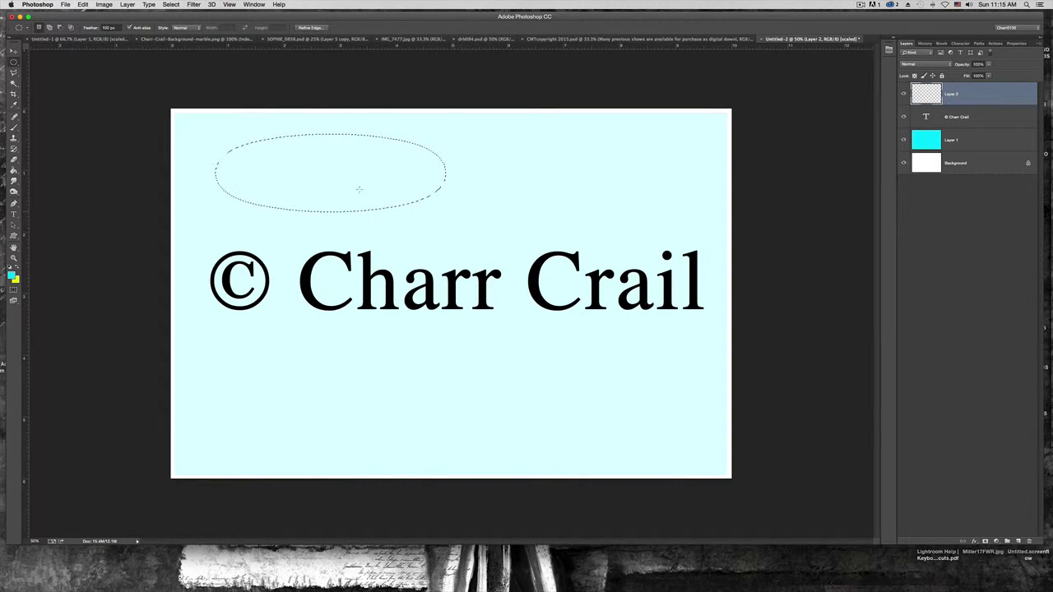
pyautogui.click(199, 137)
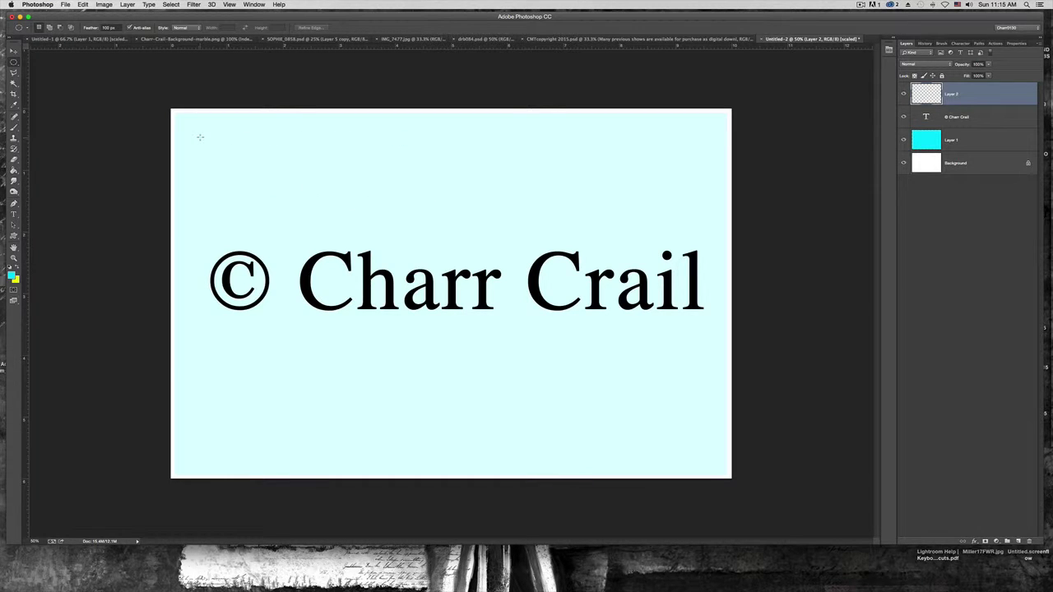
pyautogui.moveTo(200, 135); pyautogui.dragTo(520, 505)
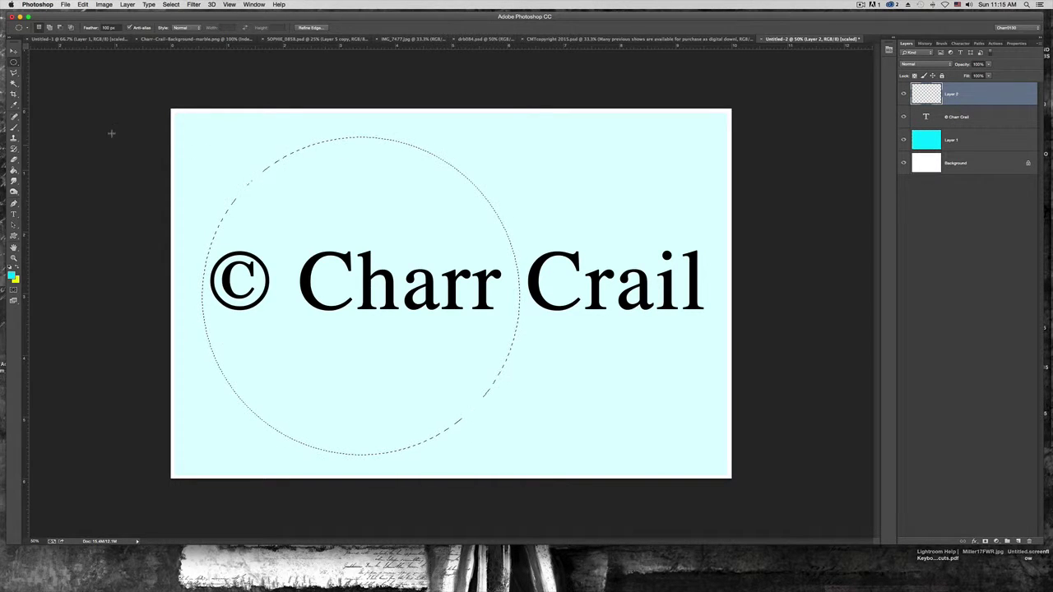
# Fill the circle with pale light cyan, then undo the soft-edged fill
pyautogui.click(13, 172)
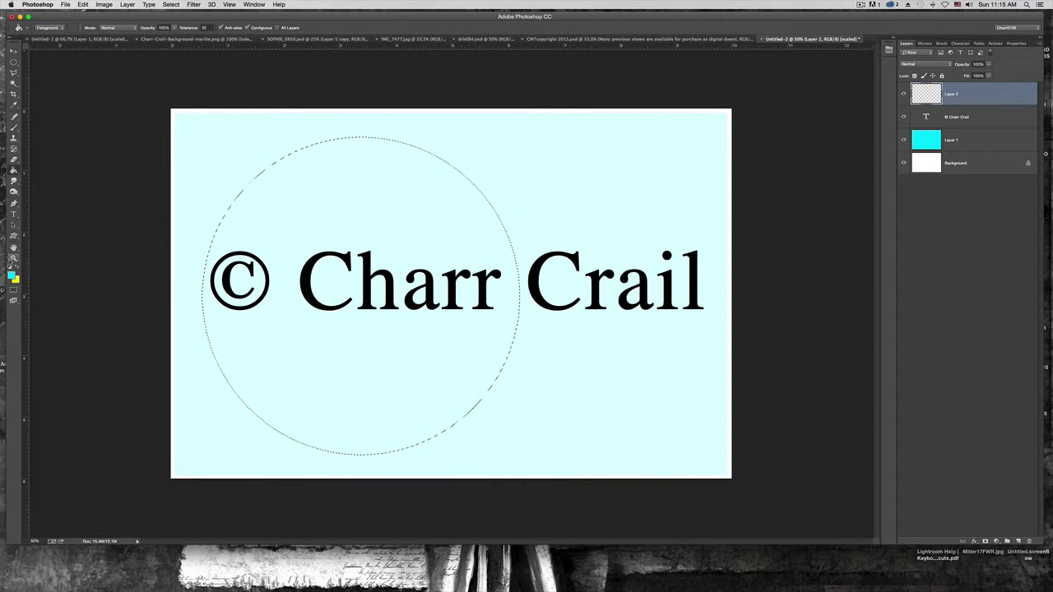
pyautogui.click(12, 275)
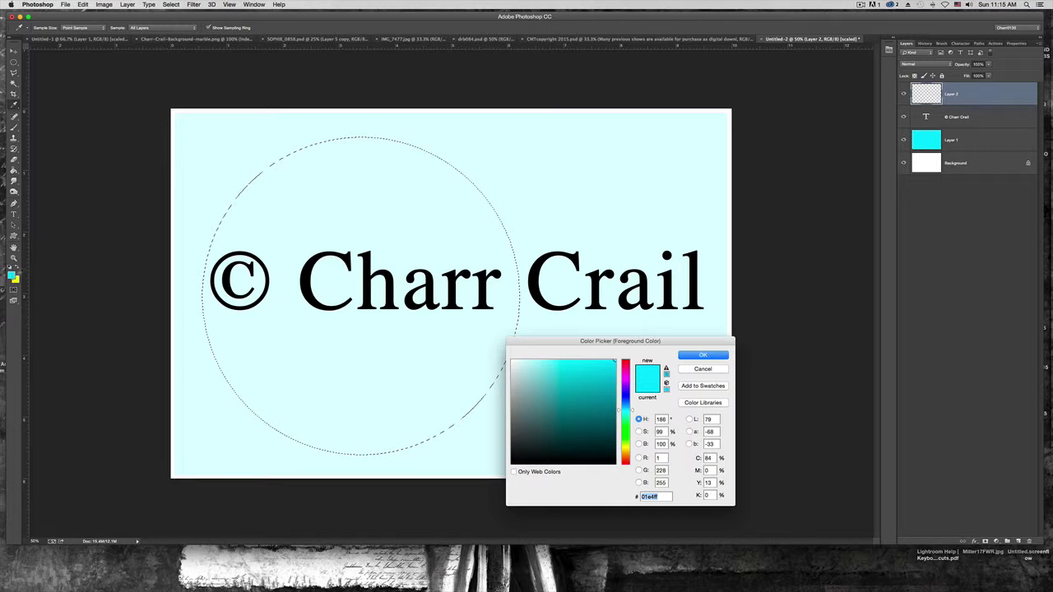
pyautogui.click(536, 362)
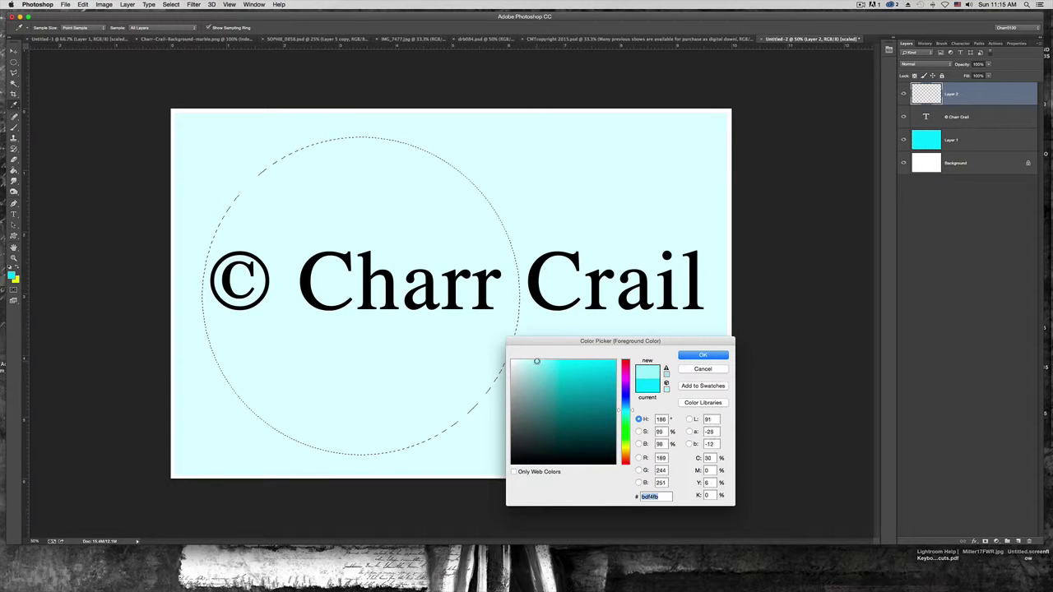
pyautogui.click(700, 355)
pyautogui.click(418, 354)
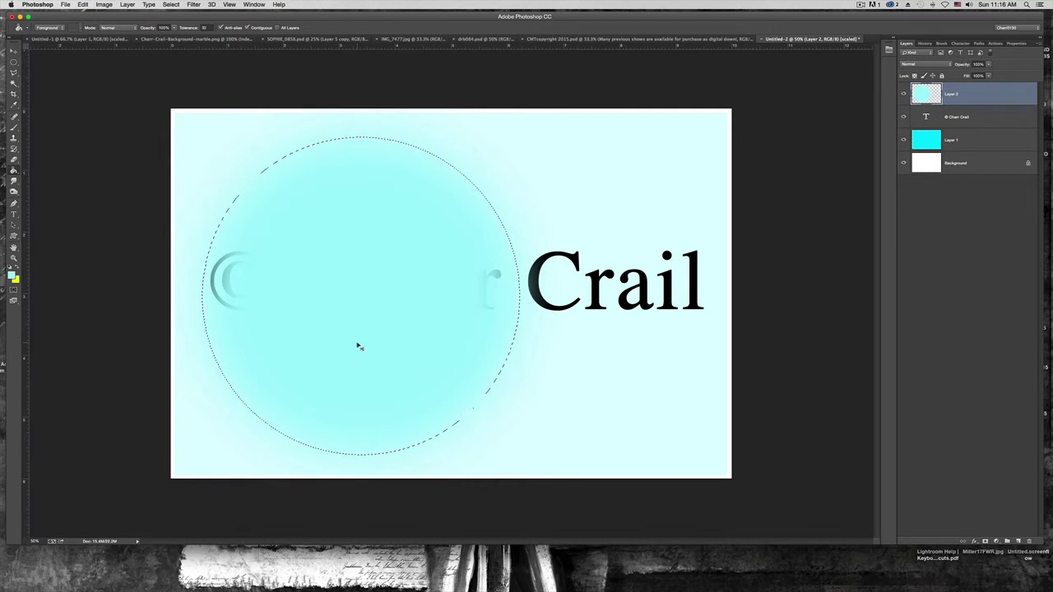
pyautogui.press('Delete')
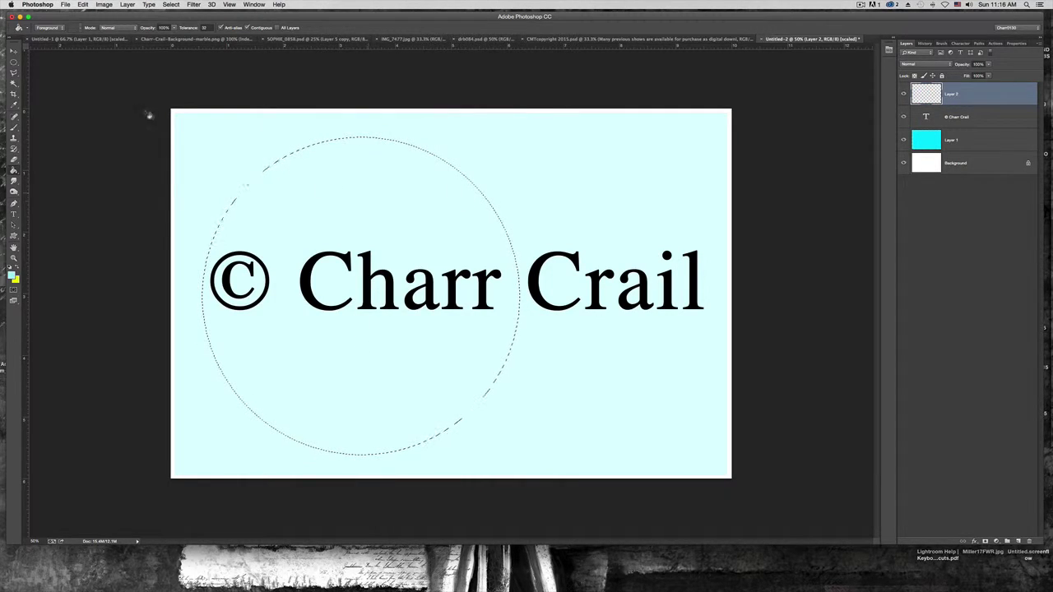
# Redraw the left circle with 0 px feather and fill it with solid light cyan
pyautogui.press('m')
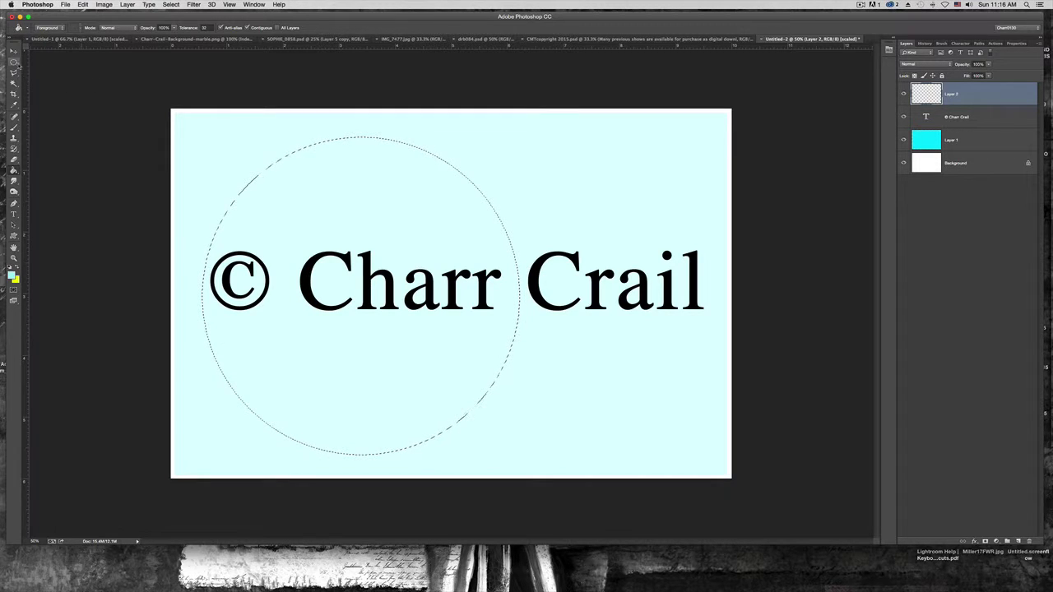
pyautogui.press('super+d')
pyautogui.click(115, 27)
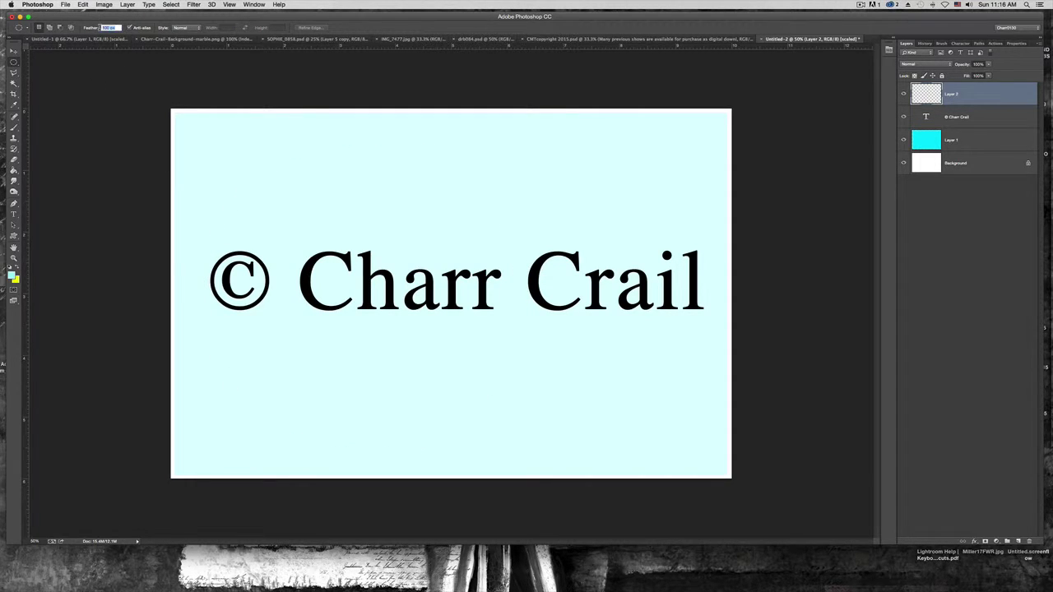
pyautogui.write('0')
pyautogui.moveTo(195, 129); pyautogui.dragTo(548, 448)
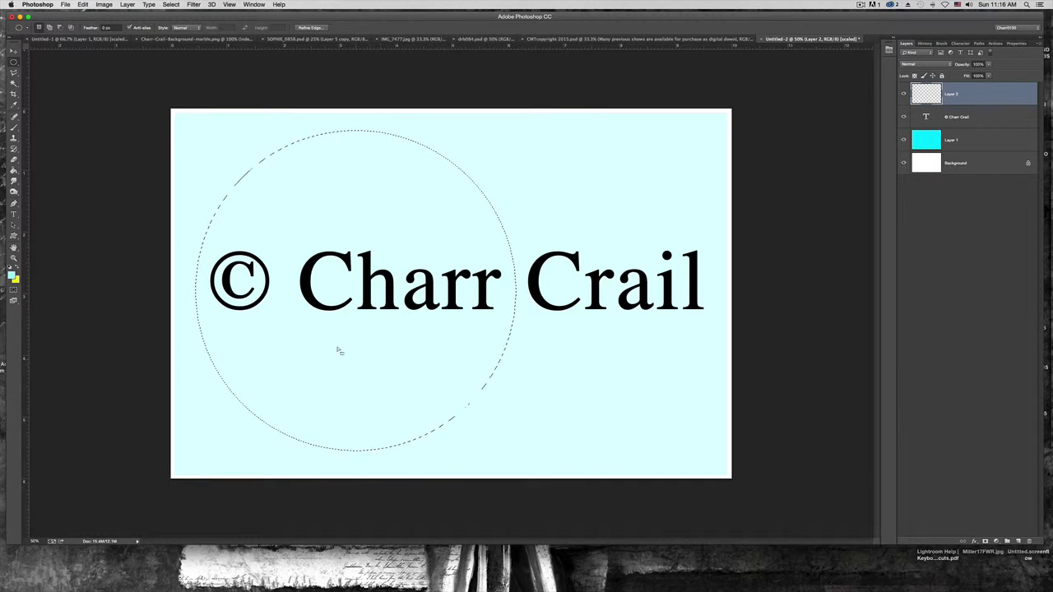
pyautogui.click(13, 168)
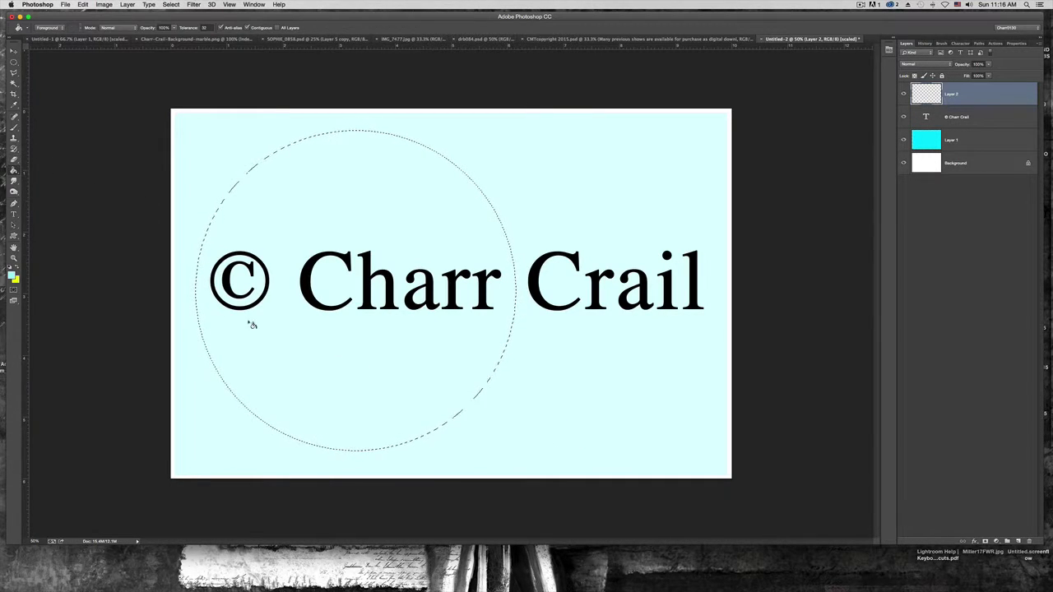
pyautogui.click(350, 367)
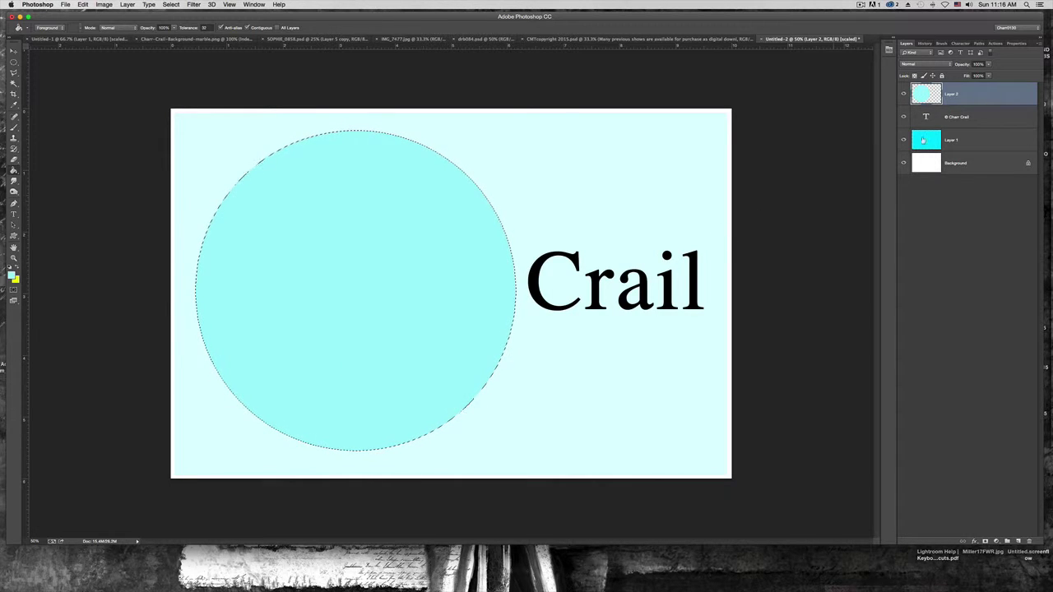
# Move the cyan circle layer beneath the copyright text and lower its opacity
pyautogui.moveTo(955, 97); pyautogui.dragTo(957, 129)
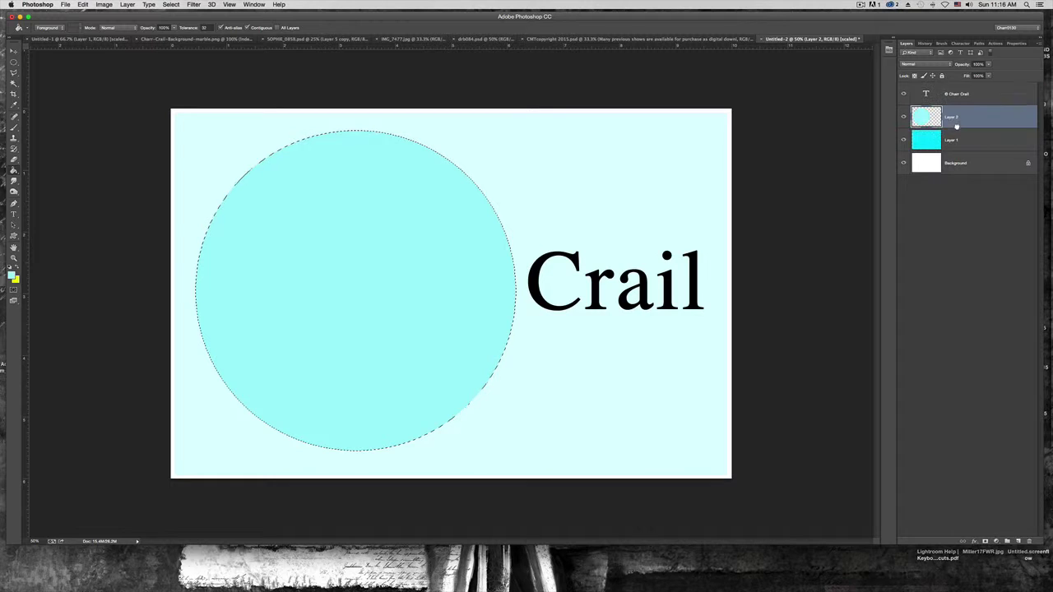
pyautogui.click(990, 65)
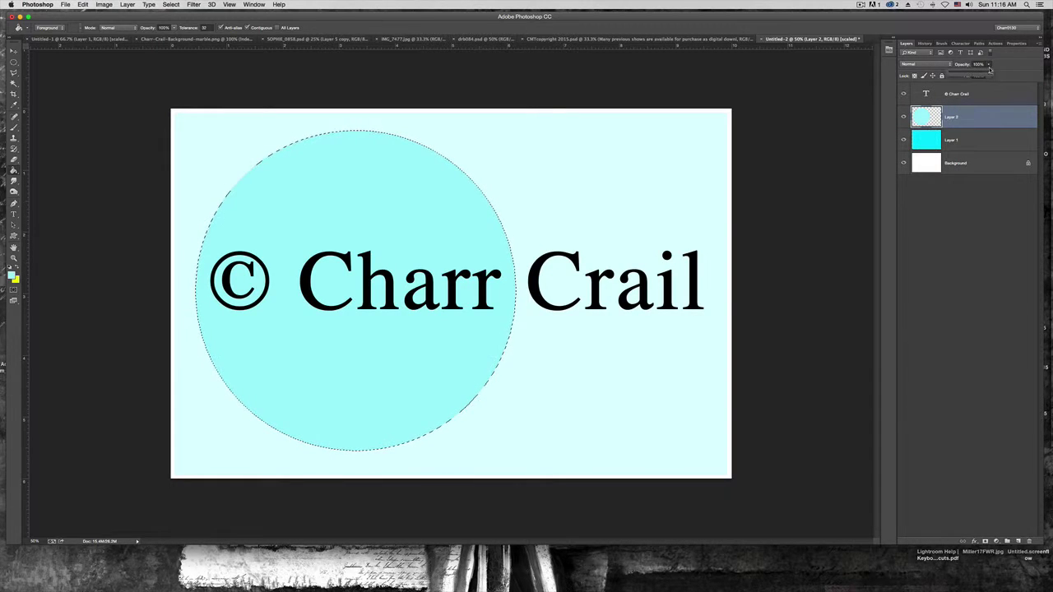
pyautogui.moveTo(976, 74); pyautogui.dragTo(972, 77)
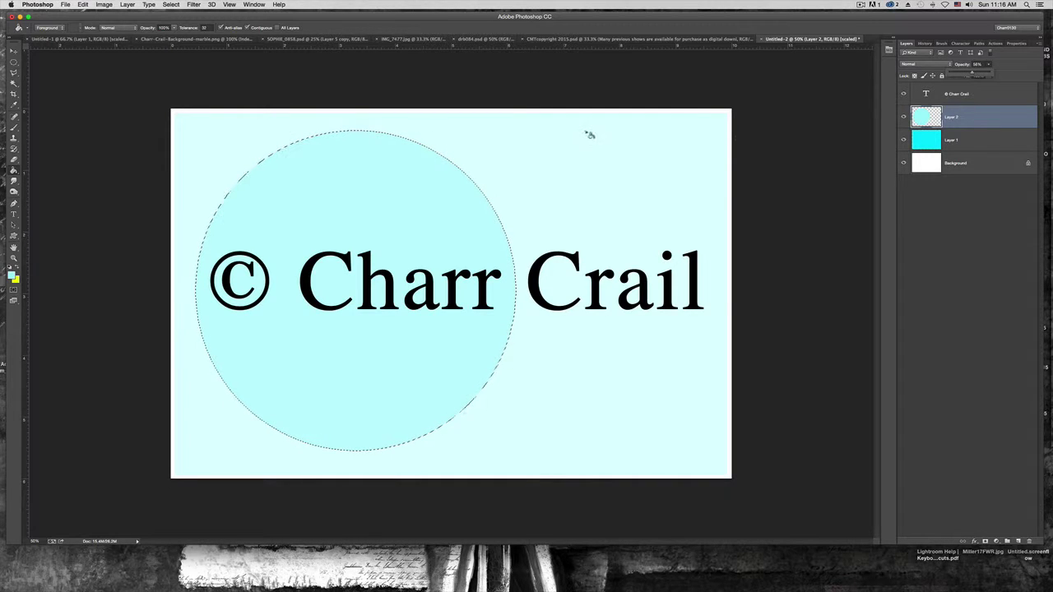
pyautogui.click(13, 62)
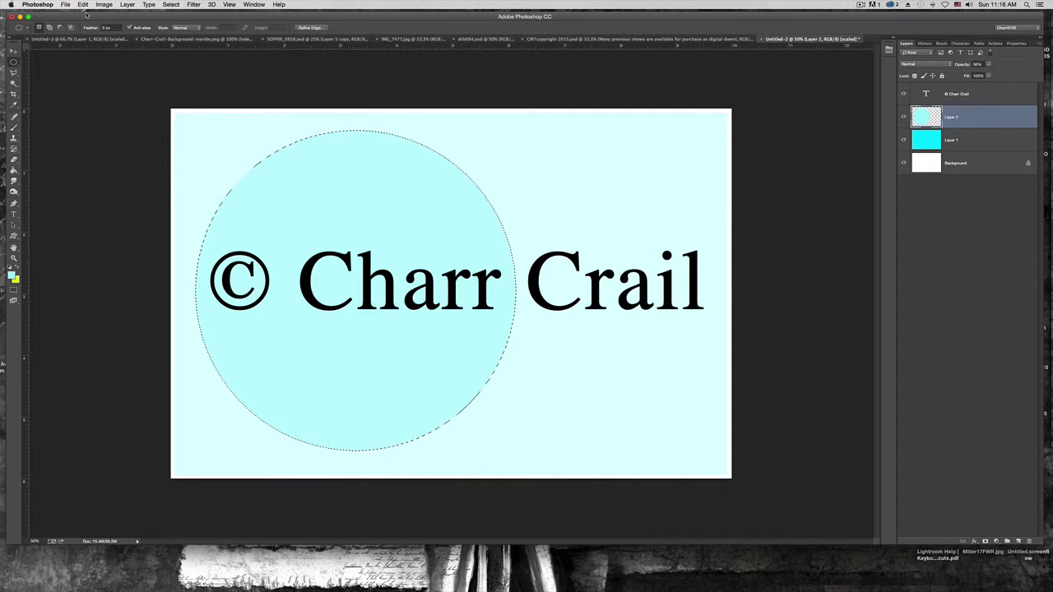
# Clear the selection and add a new empty Layer 3
pyautogui.click(128, 4)
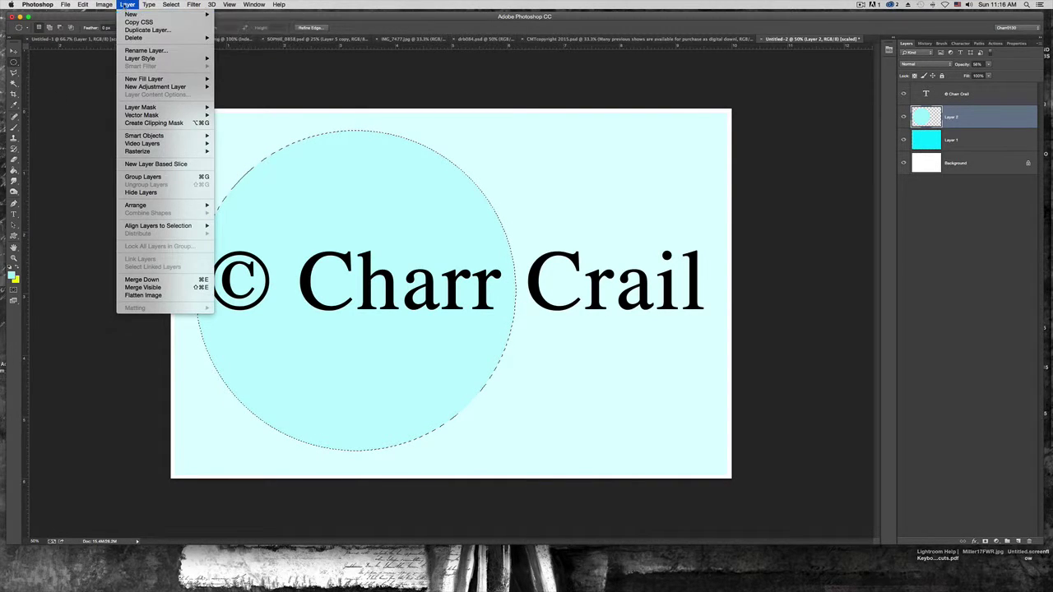
pyautogui.click(52, 28)
pyautogui.press('super+d')
pyautogui.click(128, 4)
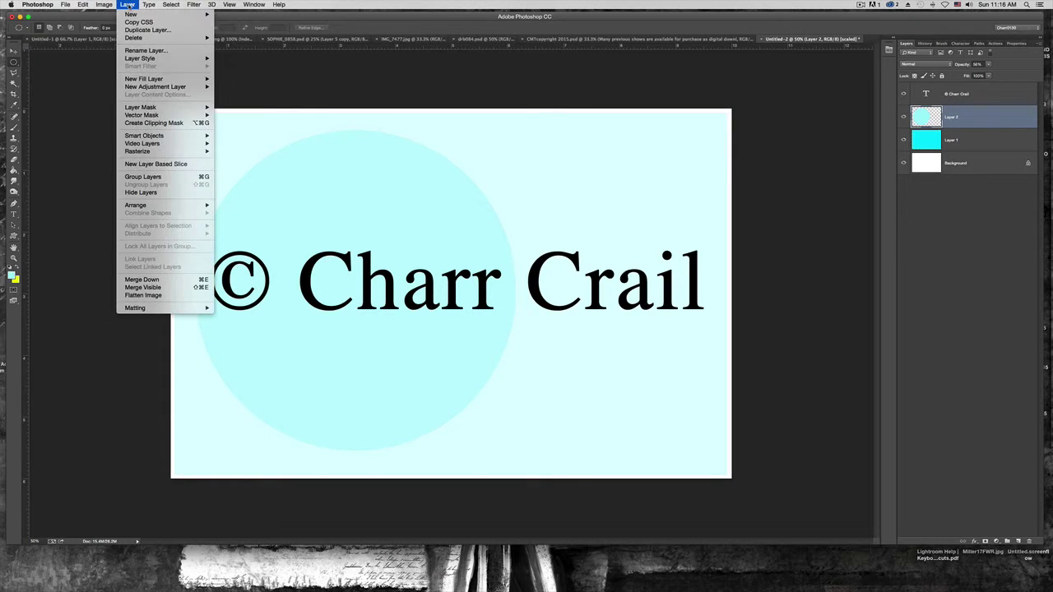
pyautogui.moveTo(131, 14)
pyautogui.click(231, 17)
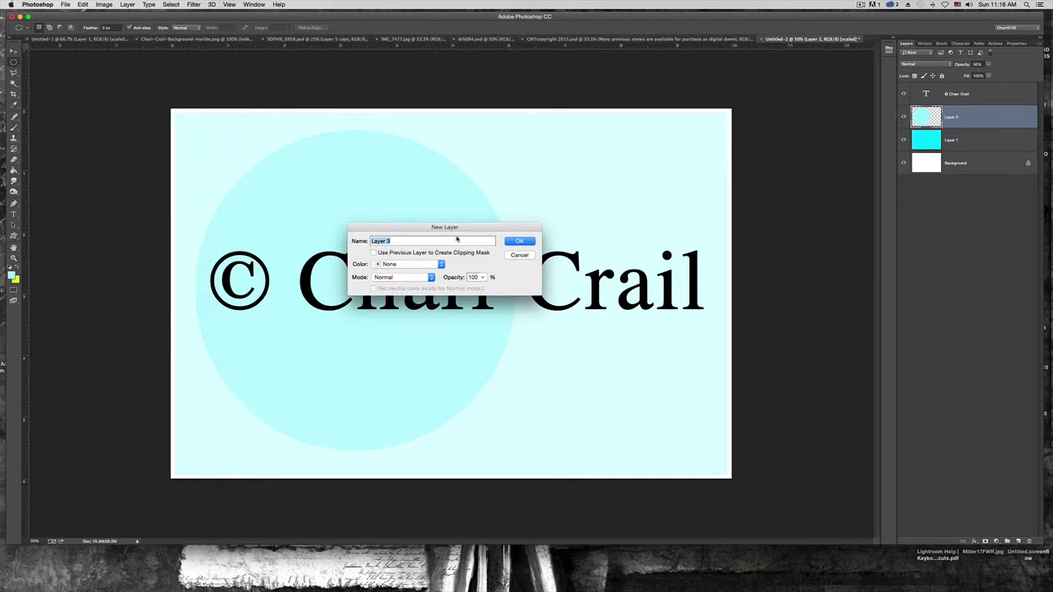
pyautogui.click(512, 242)
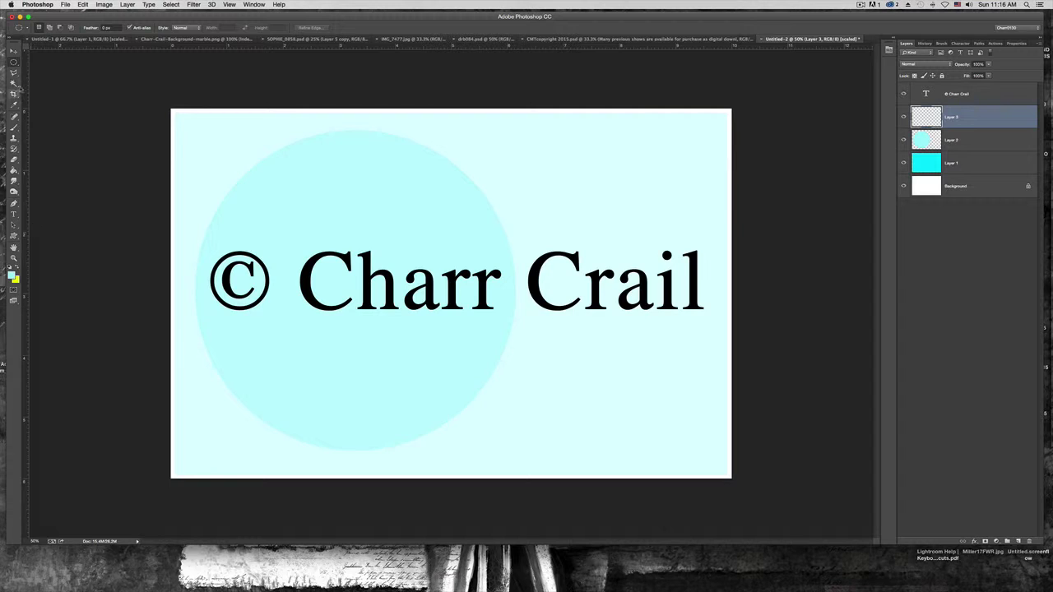
# Draw a circular selection over the right side and open the foreground colour to pick yellow
pyautogui.click(13, 72)
pyautogui.moveTo(436, 144); pyautogui.dragTo(660, 403)
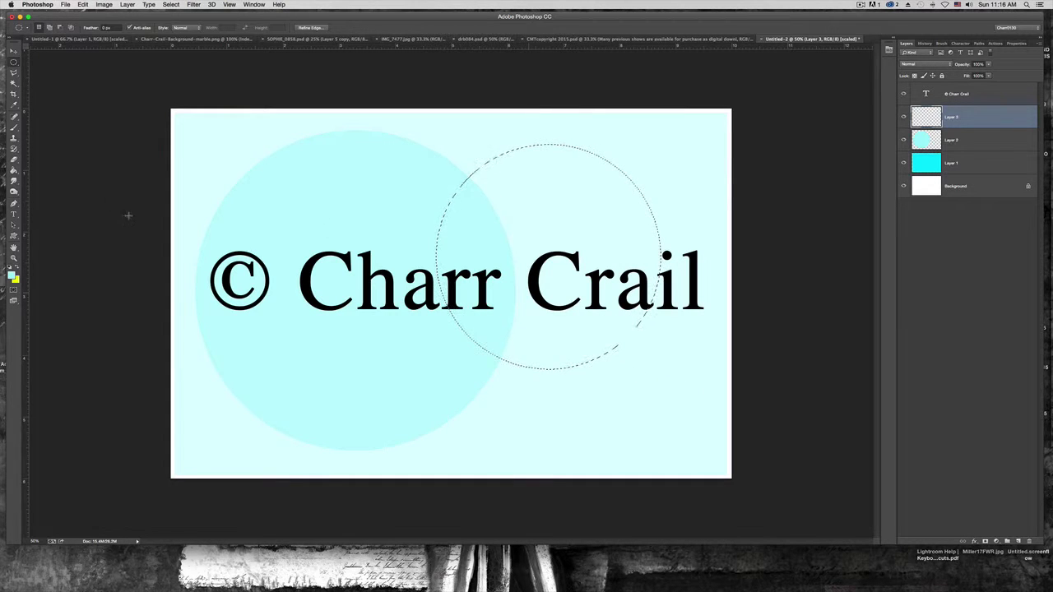
pyautogui.click(12, 276)
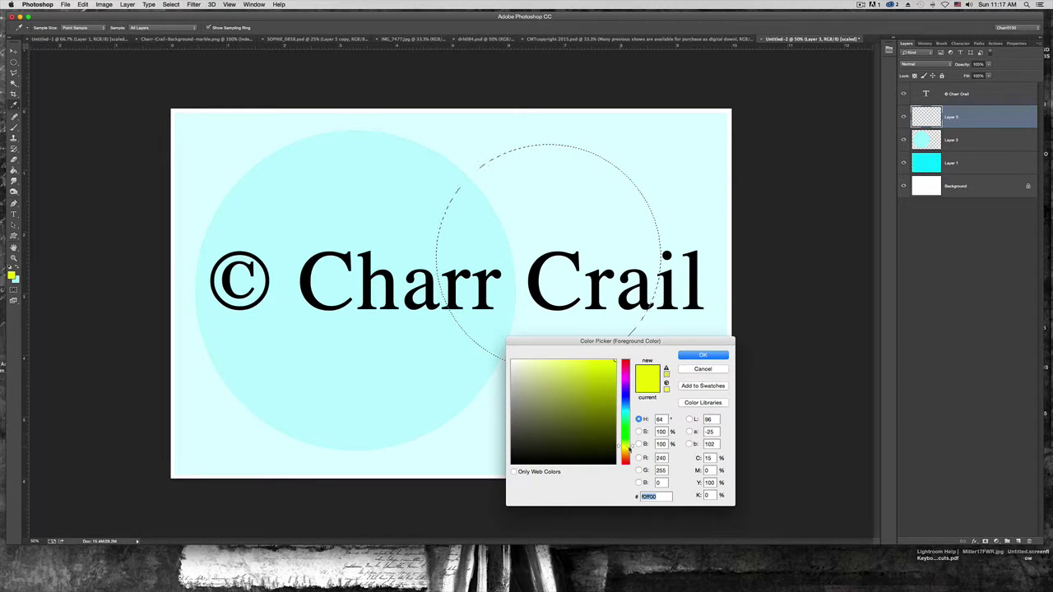
# Fill the circle selection with yellow using the Paint Bucket
pyautogui.moveTo(631, 447); pyautogui.dragTo(632, 451)
pyautogui.click(697, 356)
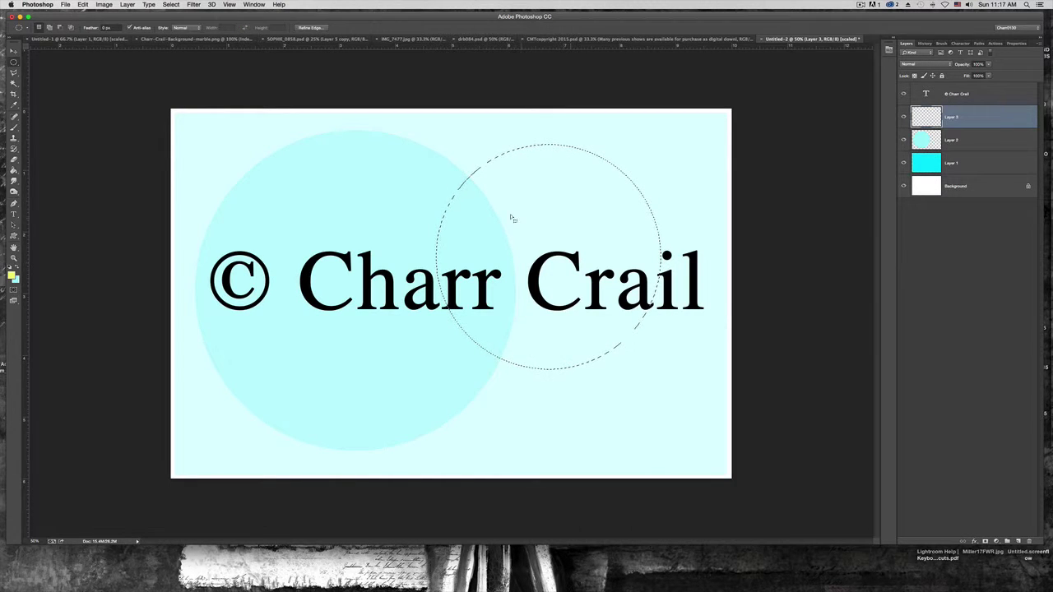
pyautogui.click(13, 171)
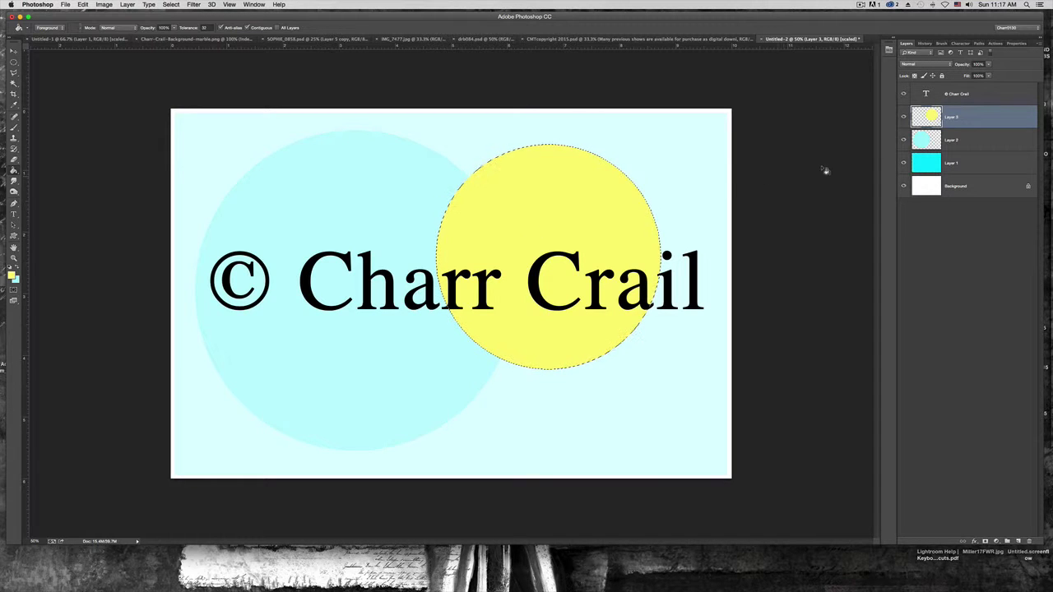
# Lower Layer 3's opacity to fade the yellow circle, then copy it to a new Layer 4
pyautogui.click(987, 64)
pyautogui.moveTo(988, 73); pyautogui.dragTo(957, 78)
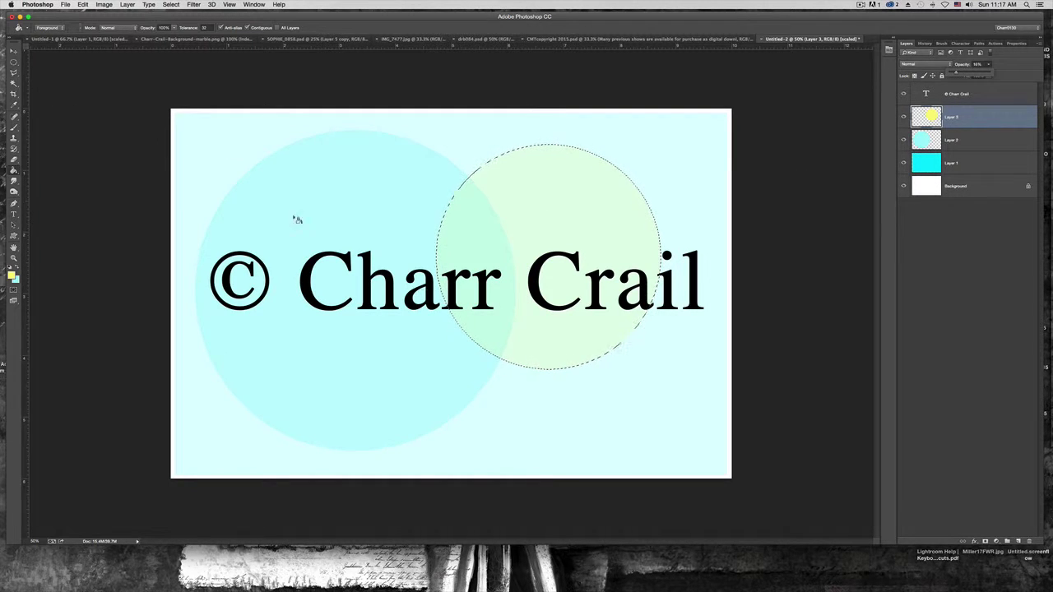
pyautogui.click(491, 304)
pyautogui.press('super+j')
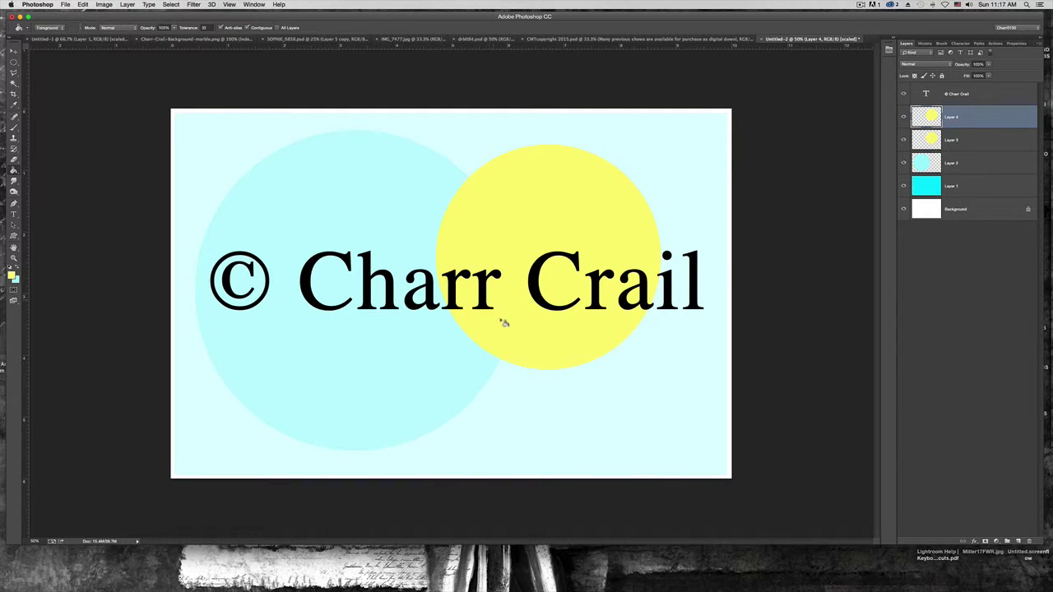
# Move Layer 4's yellow circle down-right onto the 'Crail' text
pyautogui.click(14, 51)
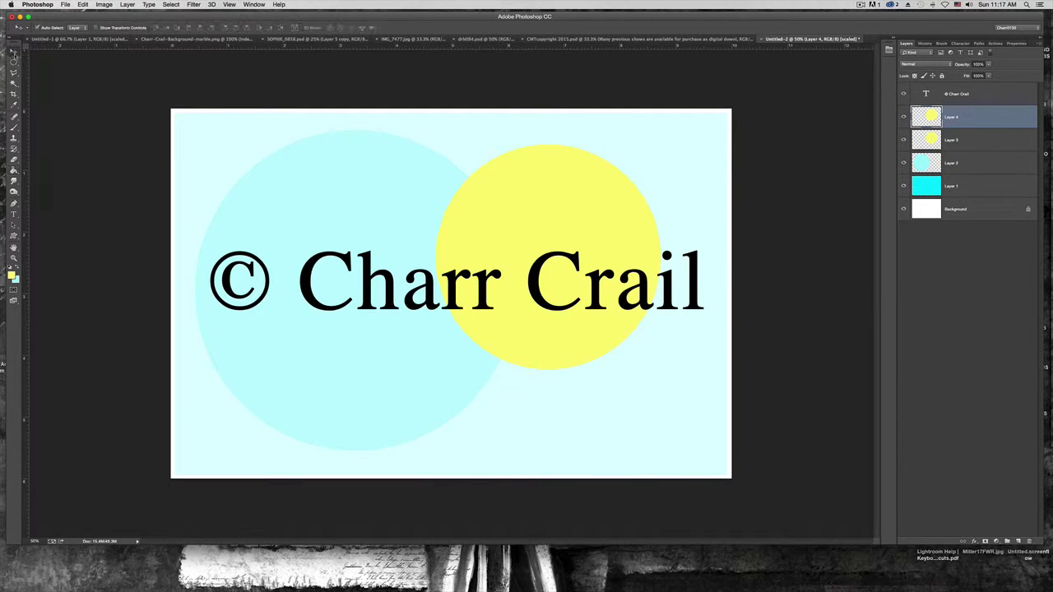
pyautogui.moveTo(549, 345); pyautogui.dragTo(569, 331)
pyautogui.press('super+alt+z')
pyautogui.press('super+alt+z')
pyautogui.click(12, 63)
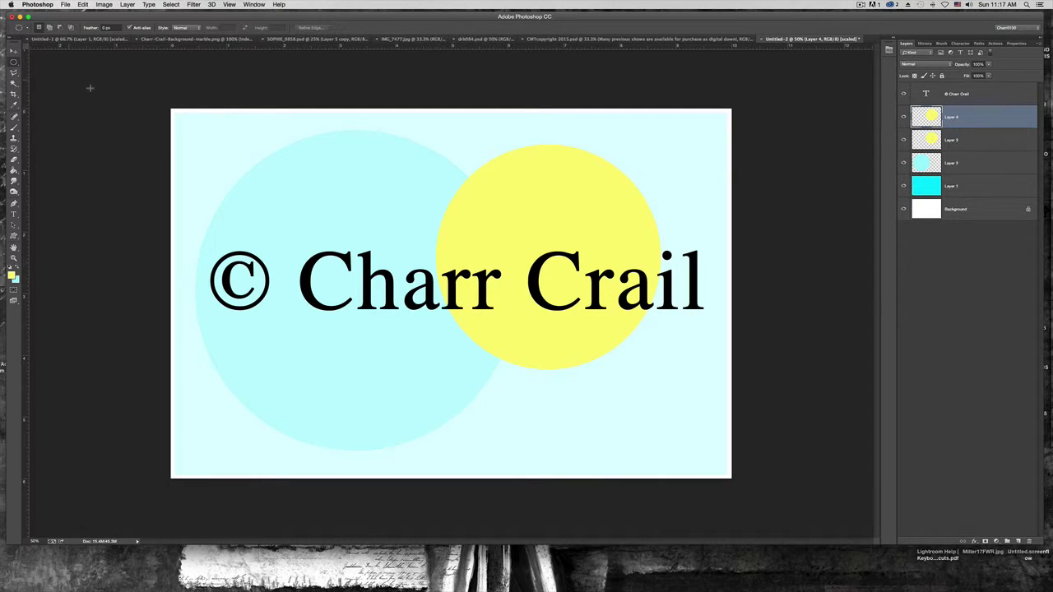
pyautogui.click(13, 52)
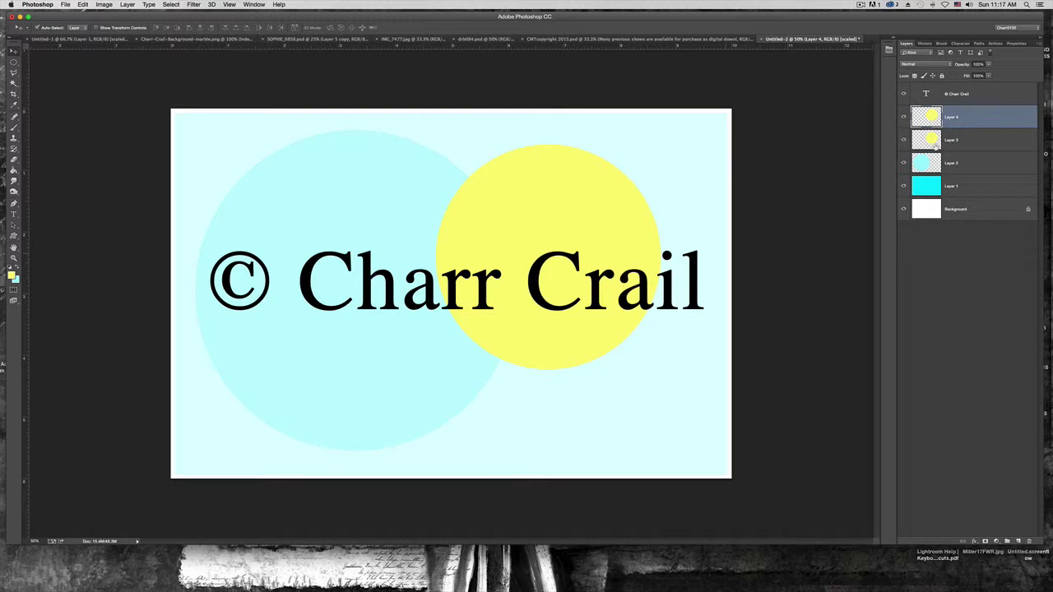
pyautogui.moveTo(567, 345); pyautogui.dragTo(615, 424)
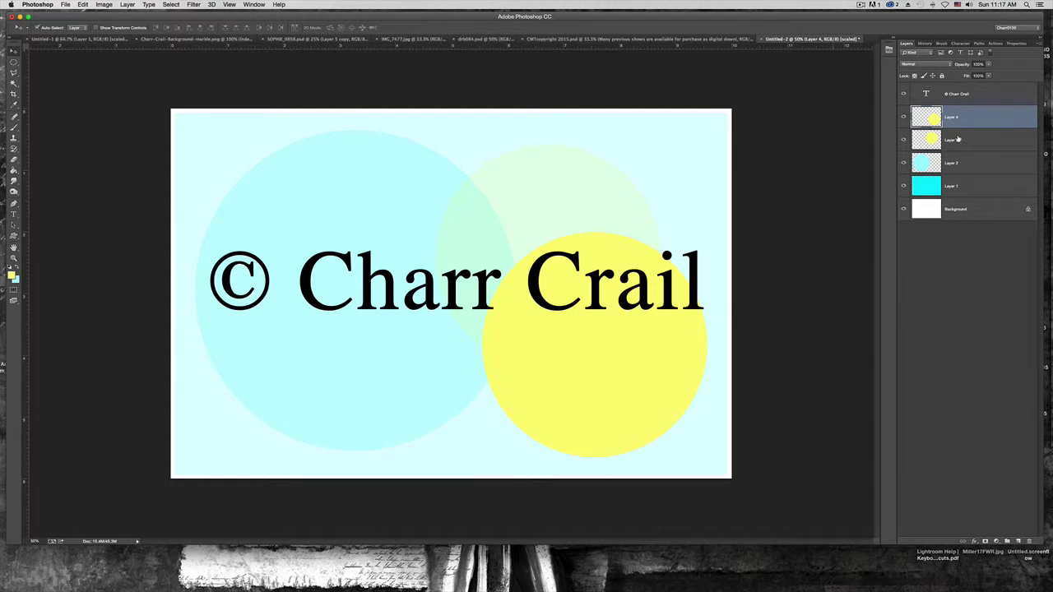
pyautogui.click(904, 119)
pyautogui.click(904, 119)
pyautogui.click(903, 118)
pyautogui.click(904, 118)
pyautogui.moveTo(612, 346)
pyautogui.mouseDown()
pyautogui.moveTo(594, 352)
pyautogui.moveTo(618, 346)
pyautogui.mouseUp()
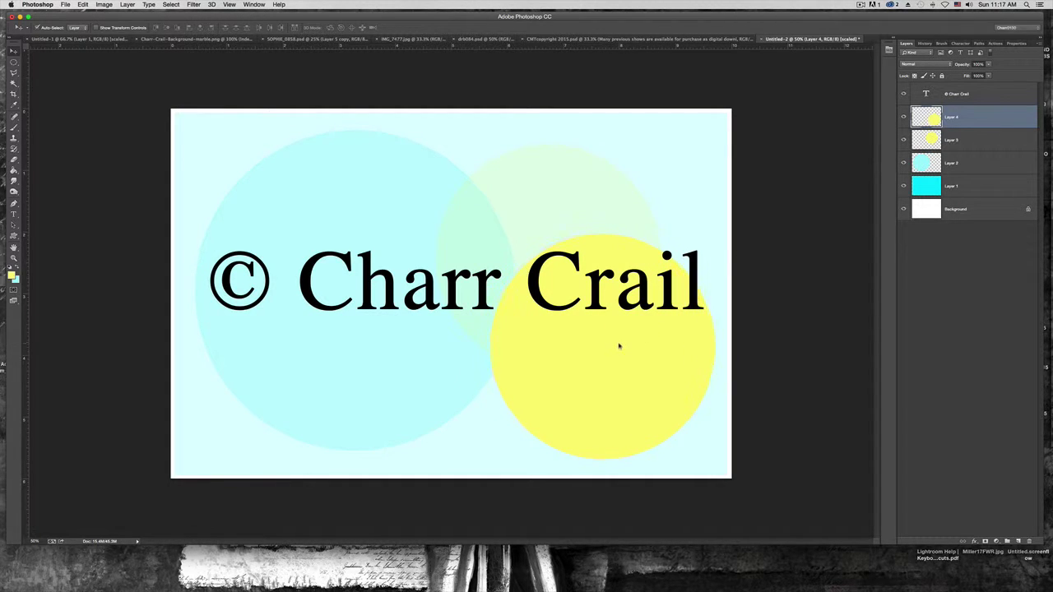
# Scale the yellow circle down with Free Transform and commit it
pyautogui.press('super+t')
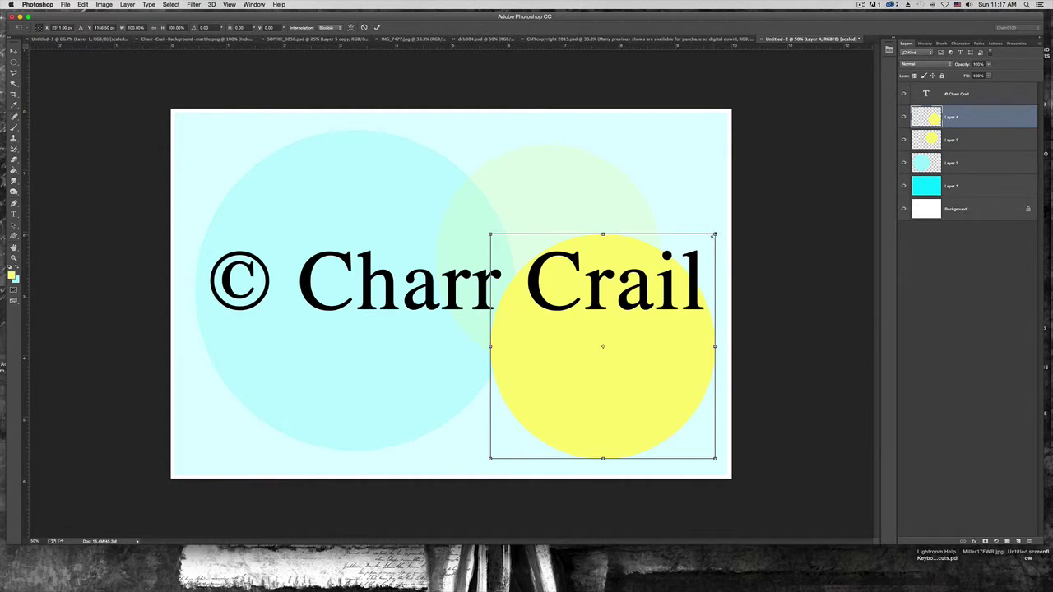
pyautogui.moveTo(714, 235); pyautogui.dragTo(680, 310)
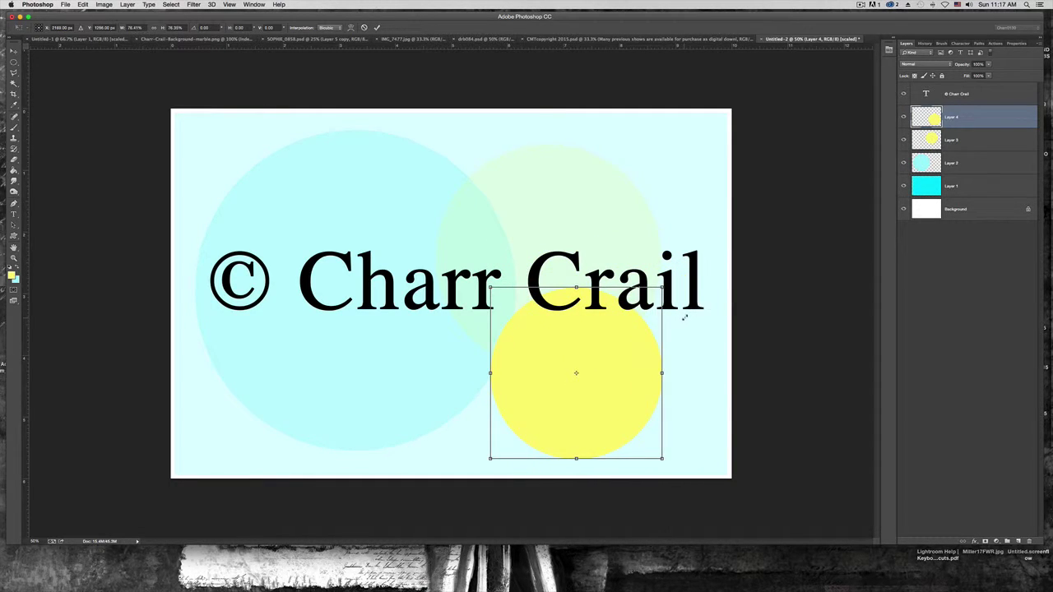
pyautogui.moveTo(616, 371); pyautogui.dragTo(698, 374)
pyautogui.press('super+z')
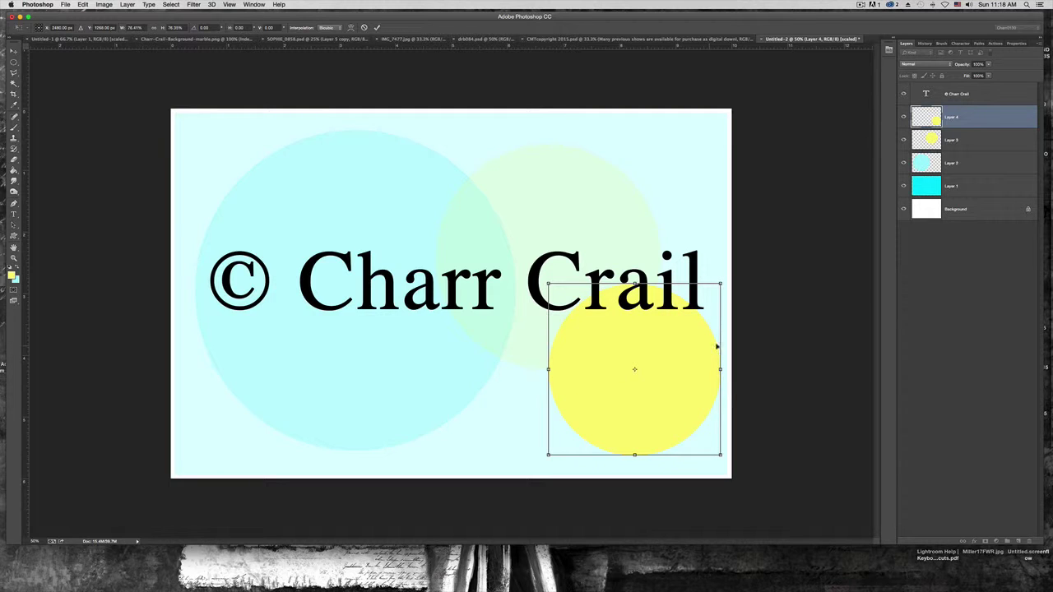
pyautogui.press('Return')
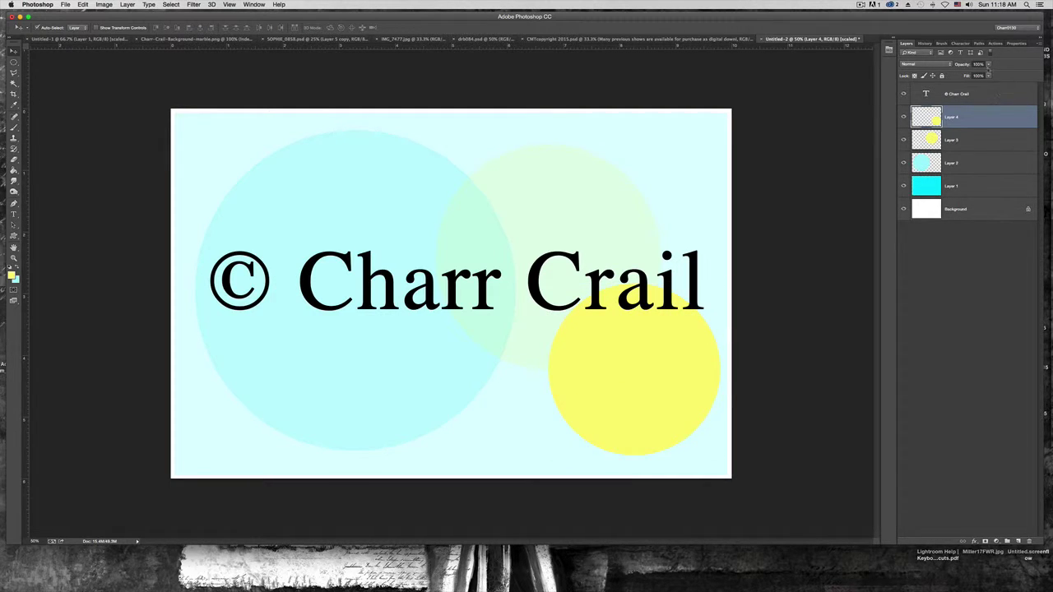
# Lower Layer 4's opacity, shift the yellow circle left, and duplicate it as Layer 4 copy
pyautogui.click(988, 65)
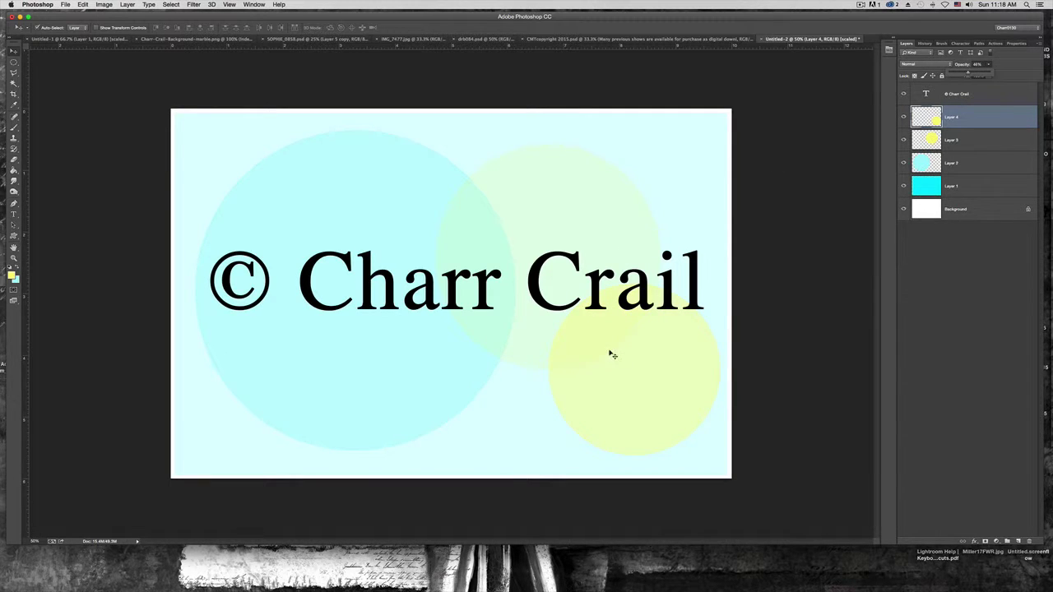
pyautogui.moveTo(524, 365); pyautogui.dragTo(562, 373)
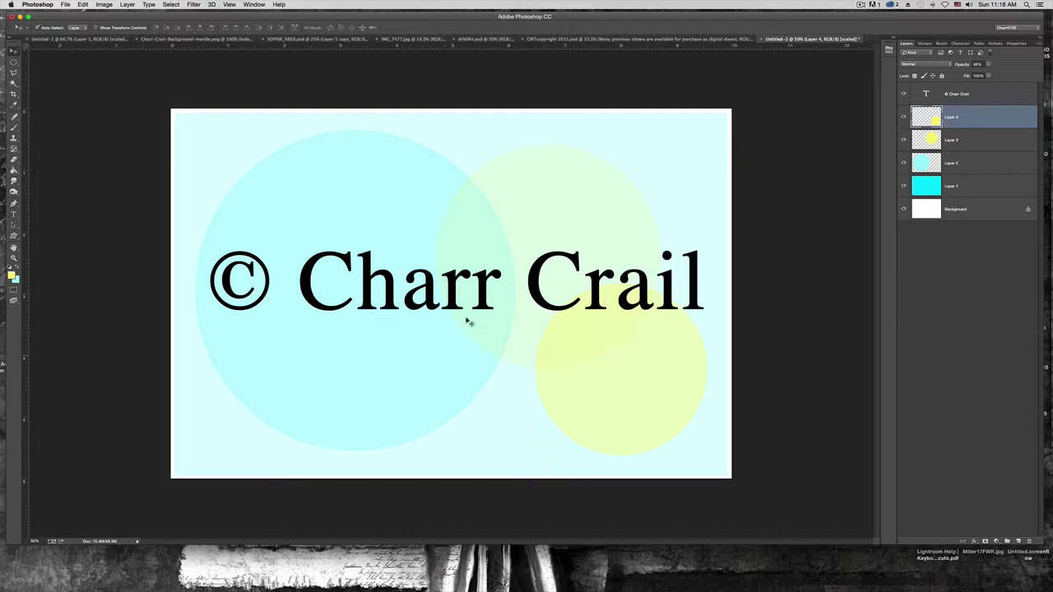
pyautogui.press('super+t')
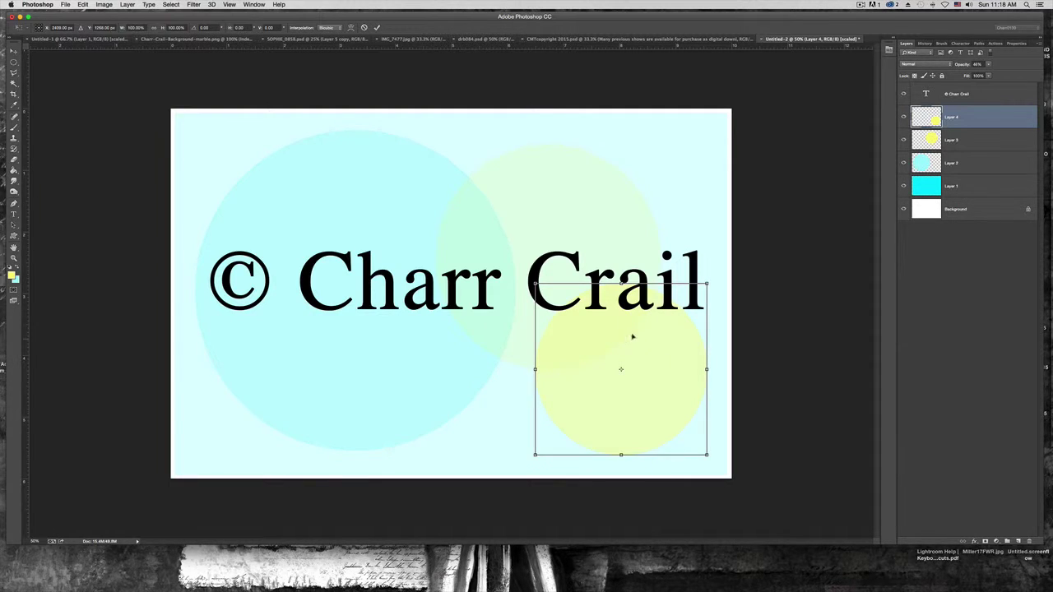
pyautogui.click(13, 63)
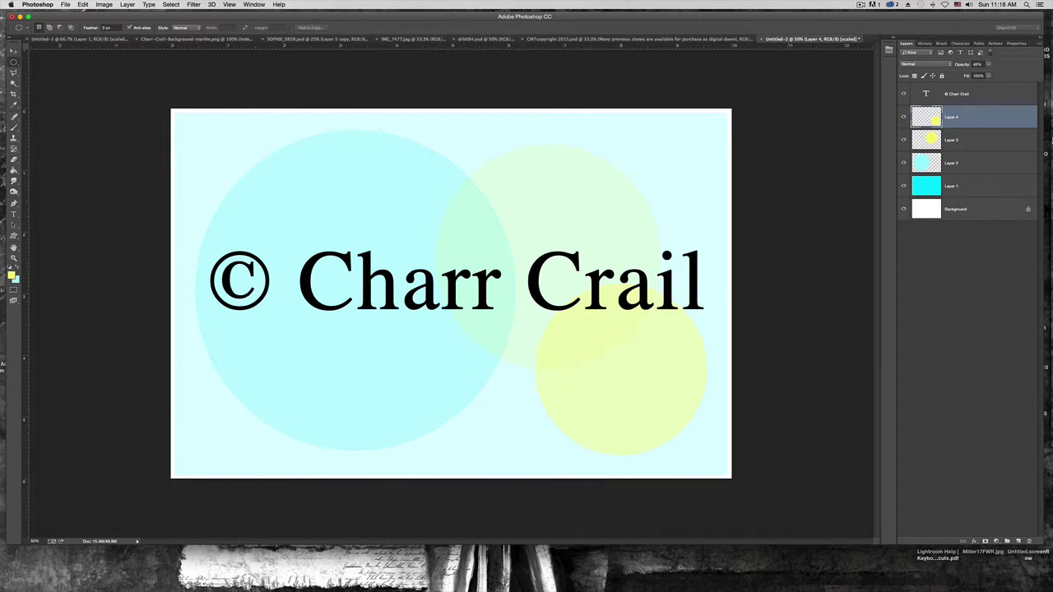
pyautogui.press('super+j')
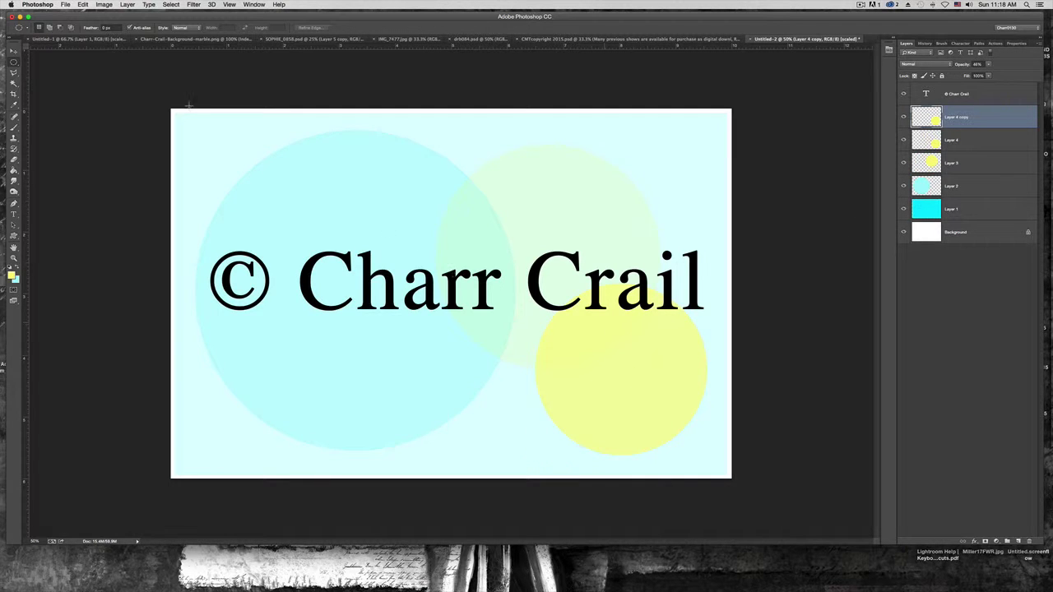
# Move the copied circle to the lower left inside the cyan circle and refill it light green
pyautogui.click(13, 51)
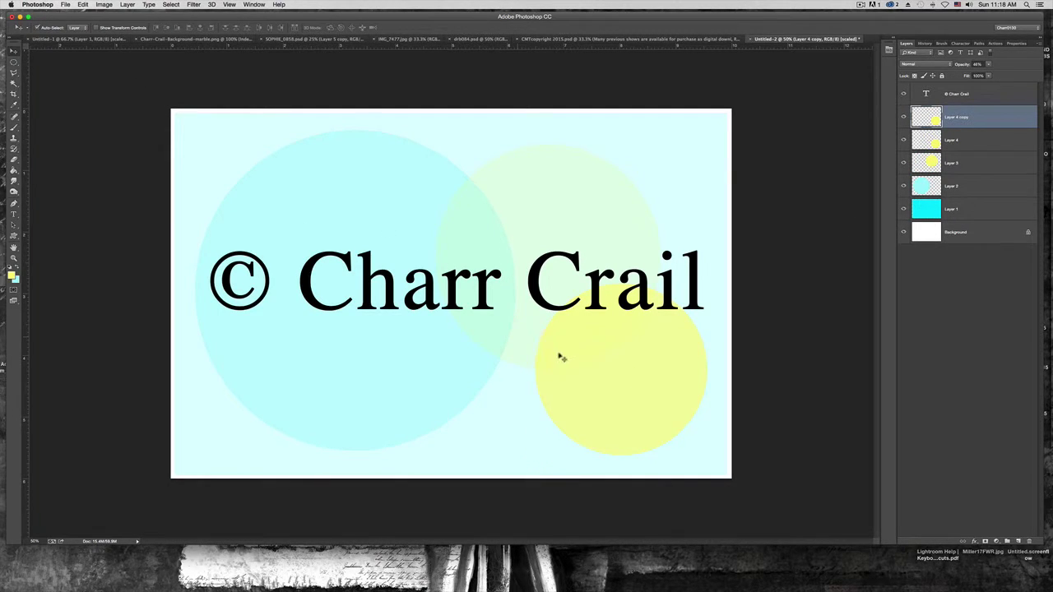
pyautogui.moveTo(559, 353)
pyautogui.mouseDown()
pyautogui.moveTo(383, 357)
pyautogui.moveTo(288, 206)
pyautogui.moveTo(243, 292)
pyautogui.moveTo(271, 321)
pyautogui.moveTo(264, 326)
pyautogui.mouseUp()
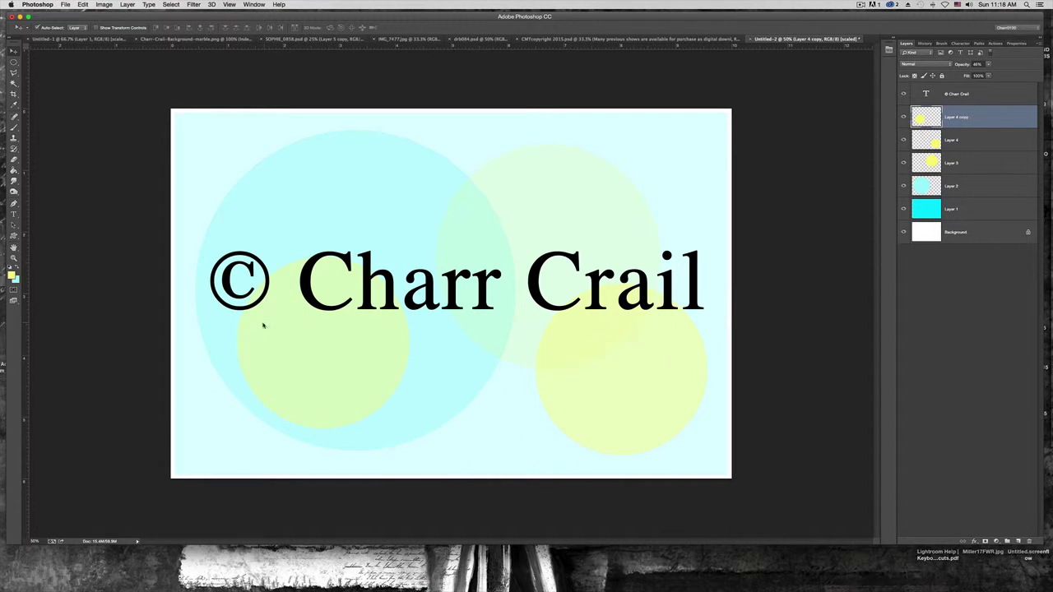
pyautogui.click(13, 170)
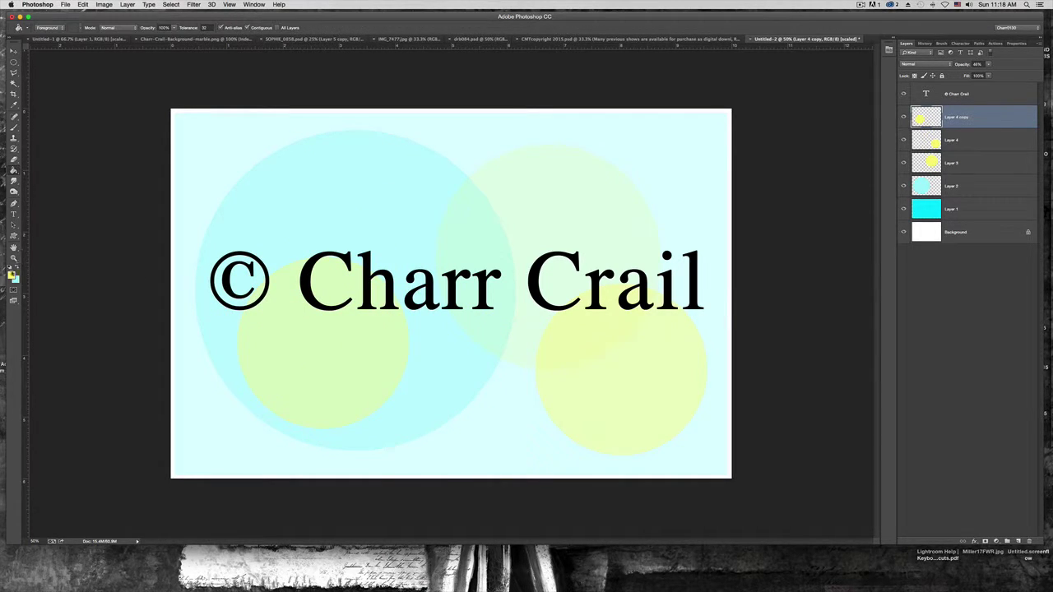
pyautogui.click(11, 274)
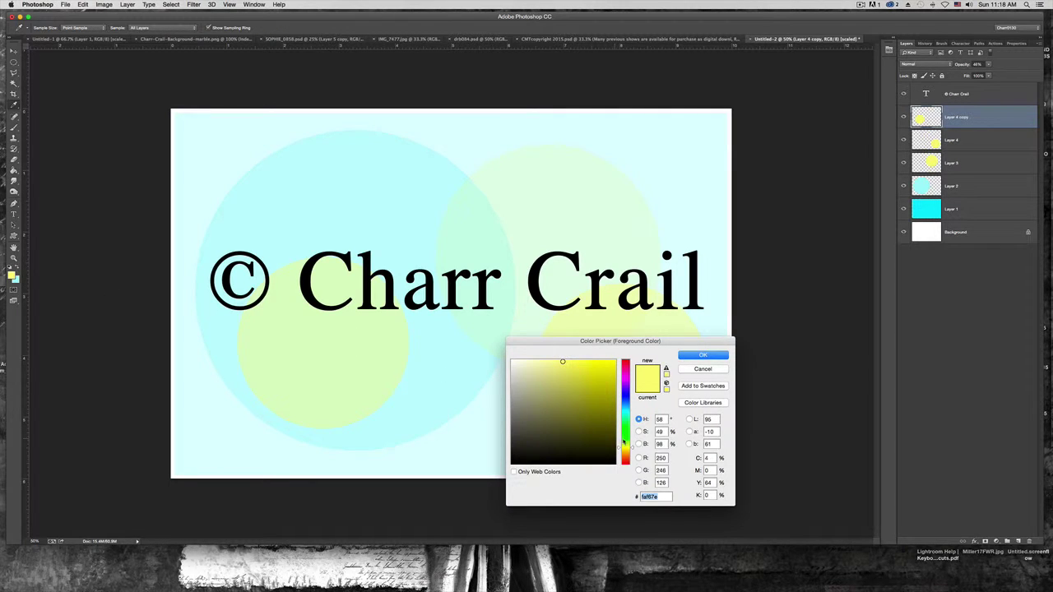
pyautogui.moveTo(623, 442); pyautogui.dragTo(624, 437)
pyautogui.click(691, 355)
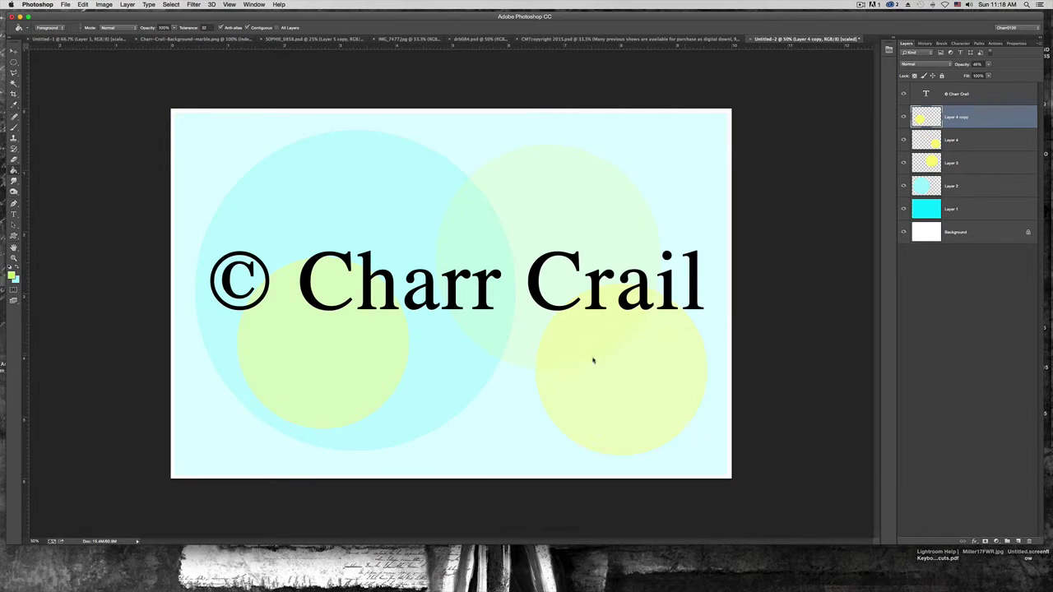
pyautogui.click(344, 338)
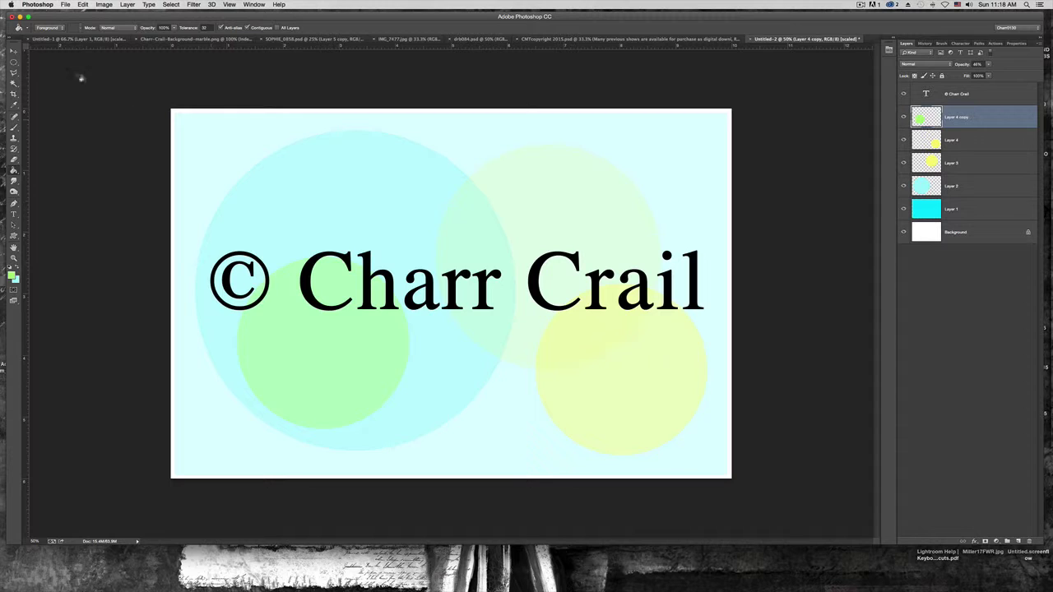
pyautogui.click(13, 53)
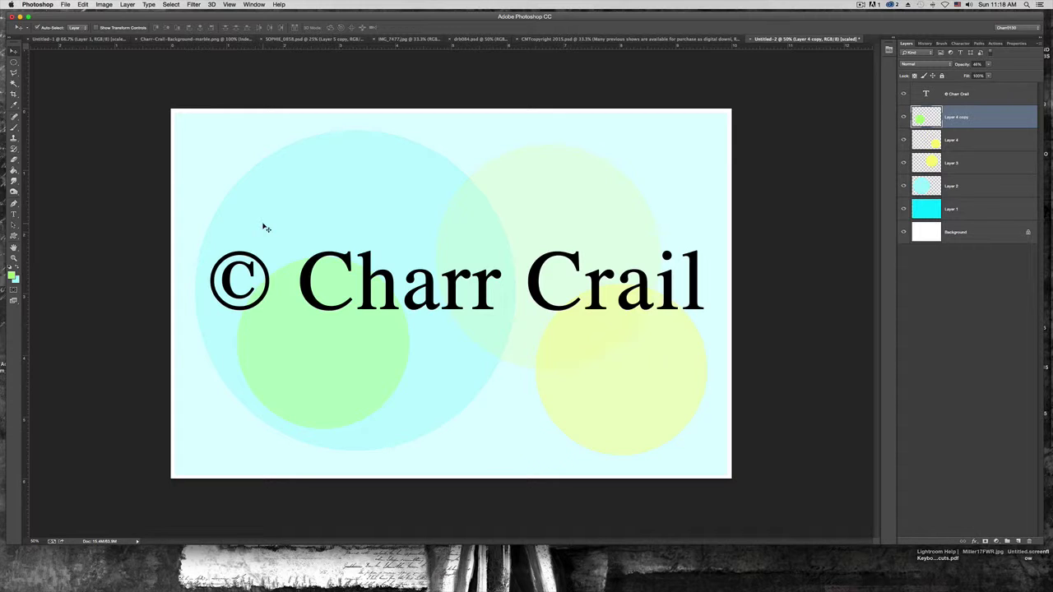
# Add a 'Photography' text layer in black at 30 pt
pyautogui.click(13, 214)
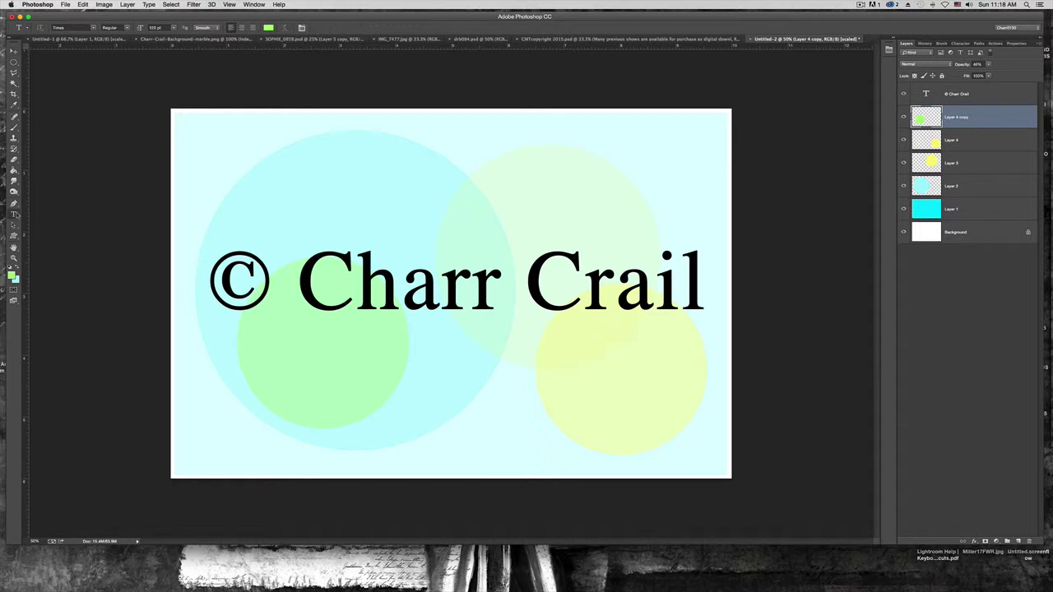
pyautogui.click(271, 168)
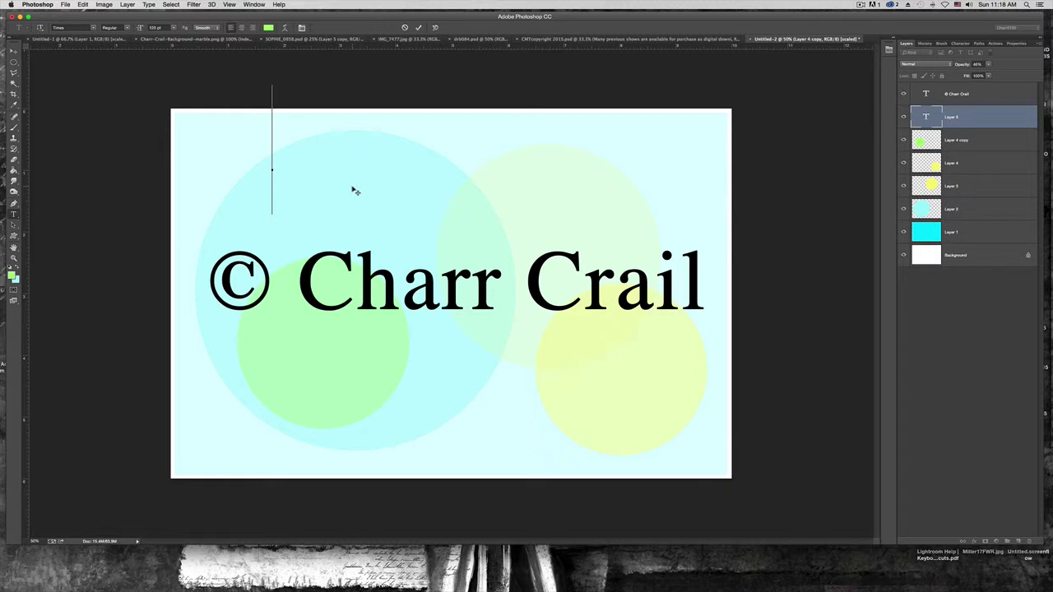
pyautogui.write('Photo')
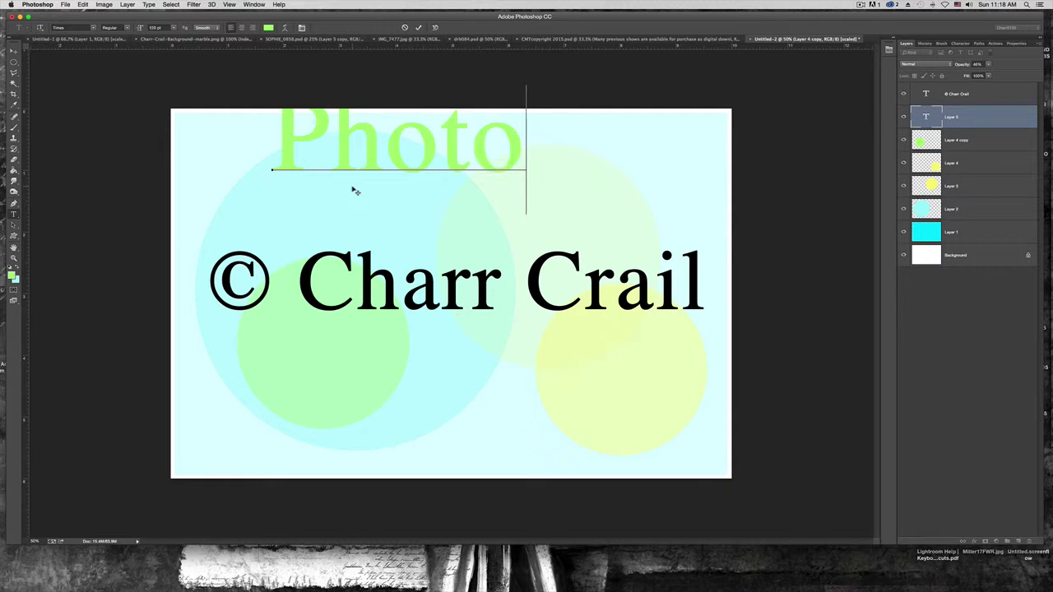
pyautogui.write('graph')
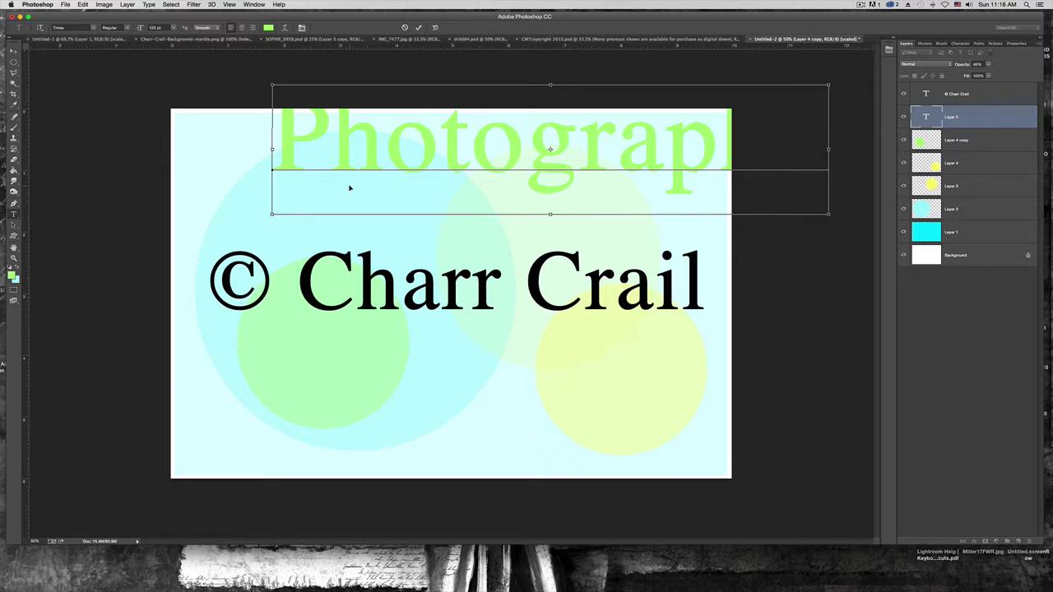
pyautogui.hotkey('ctrl', 'a')
pyautogui.click(268, 28)
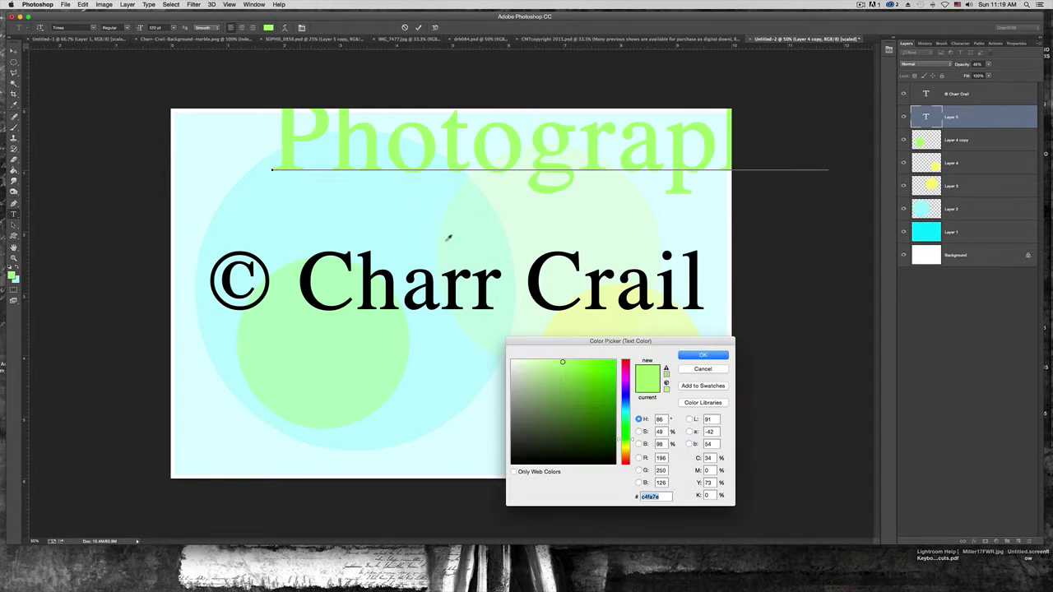
pyautogui.moveTo(550, 370); pyautogui.dragTo(510, 481)
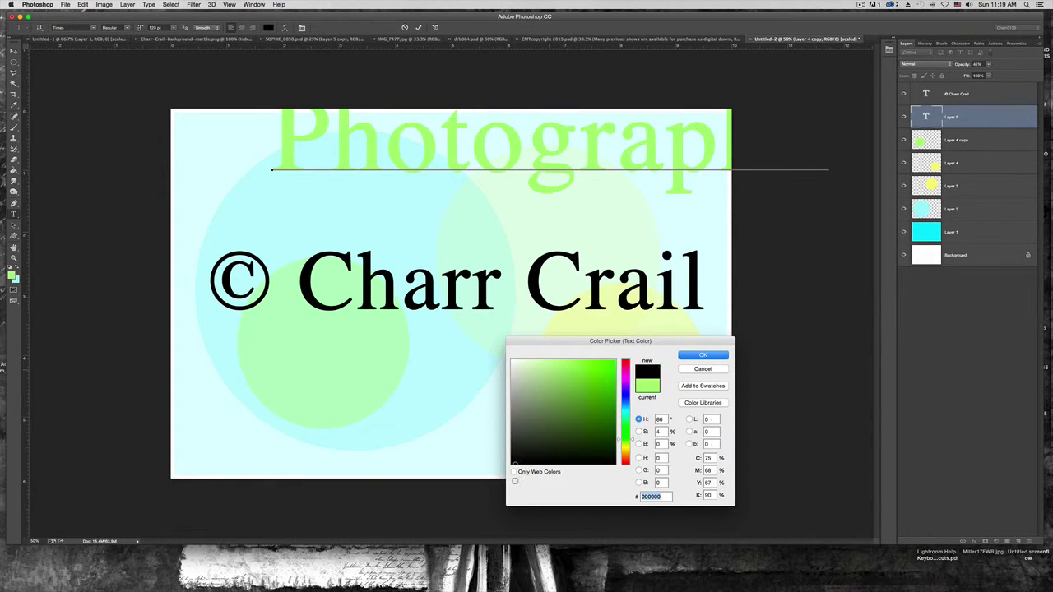
pyautogui.click(701, 356)
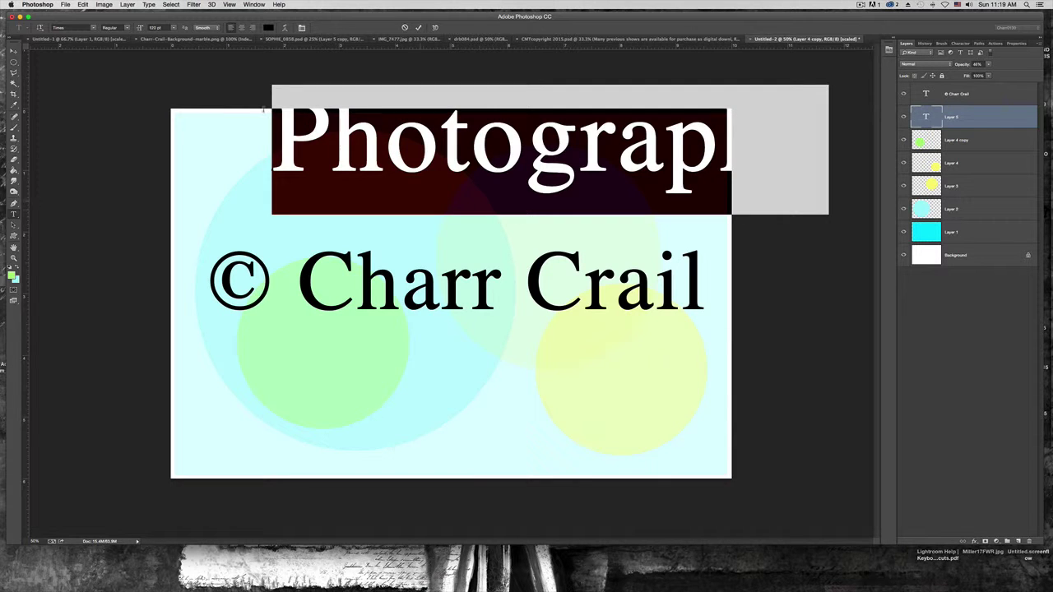
pyautogui.click(173, 28)
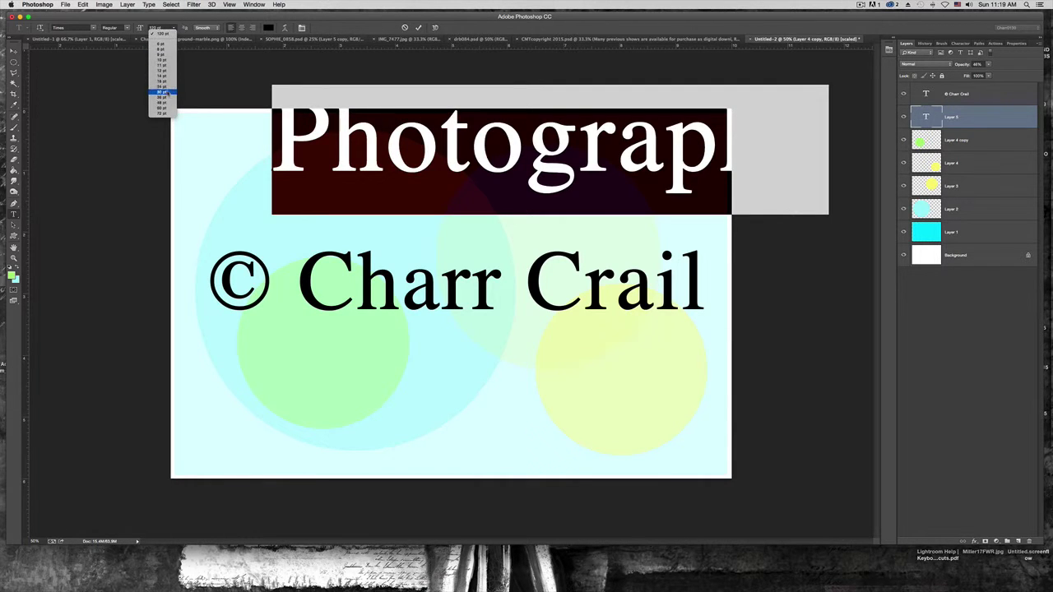
pyautogui.click(162, 90)
pyautogui.click(13, 50)
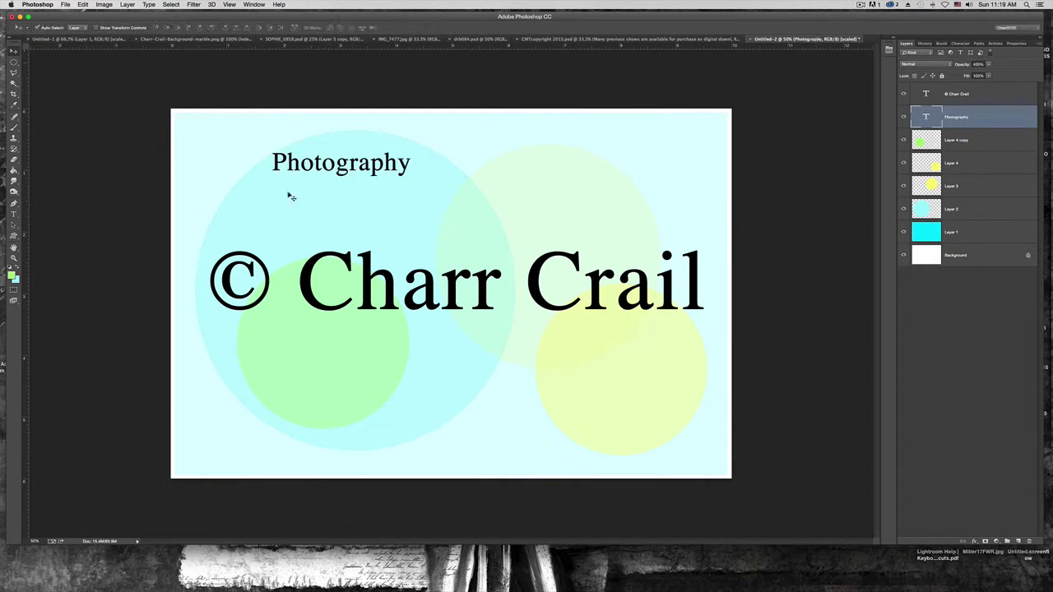
pyautogui.moveTo(281, 194); pyautogui.dragTo(208, 230)
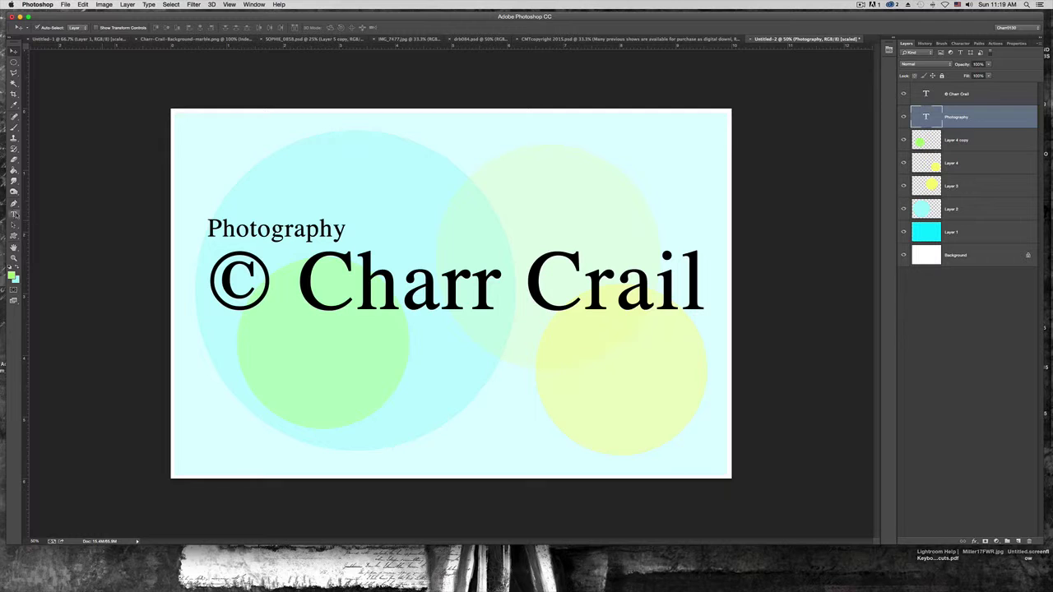
pyautogui.click(13, 215)
pyautogui.moveTo(296, 287); pyautogui.dragTo(708, 284)
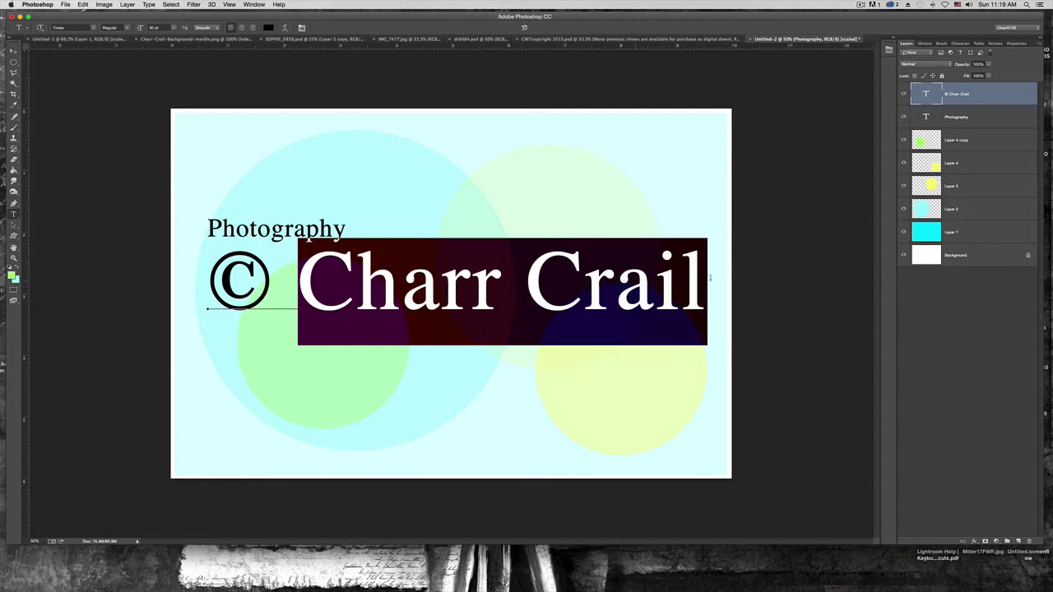
pyautogui.click(93, 27)
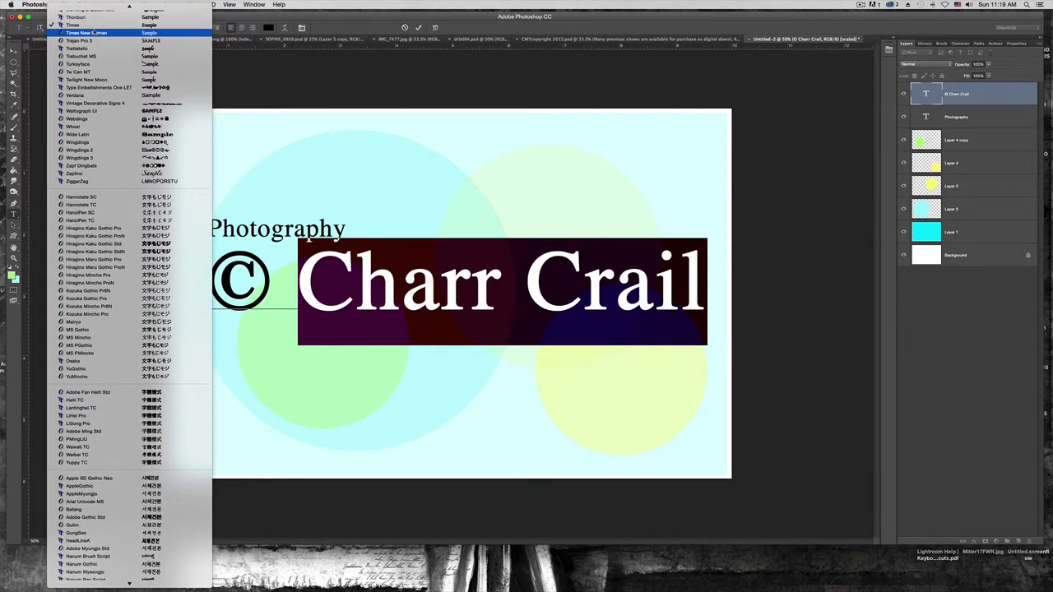
pyautogui.scroll(3, 93, 43)
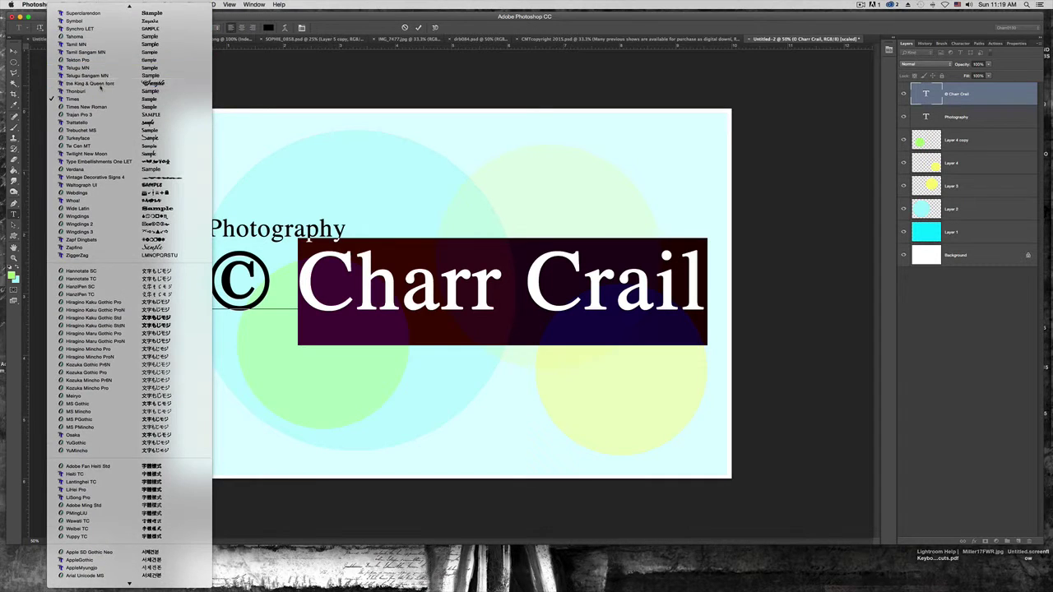
pyautogui.click(90, 83)
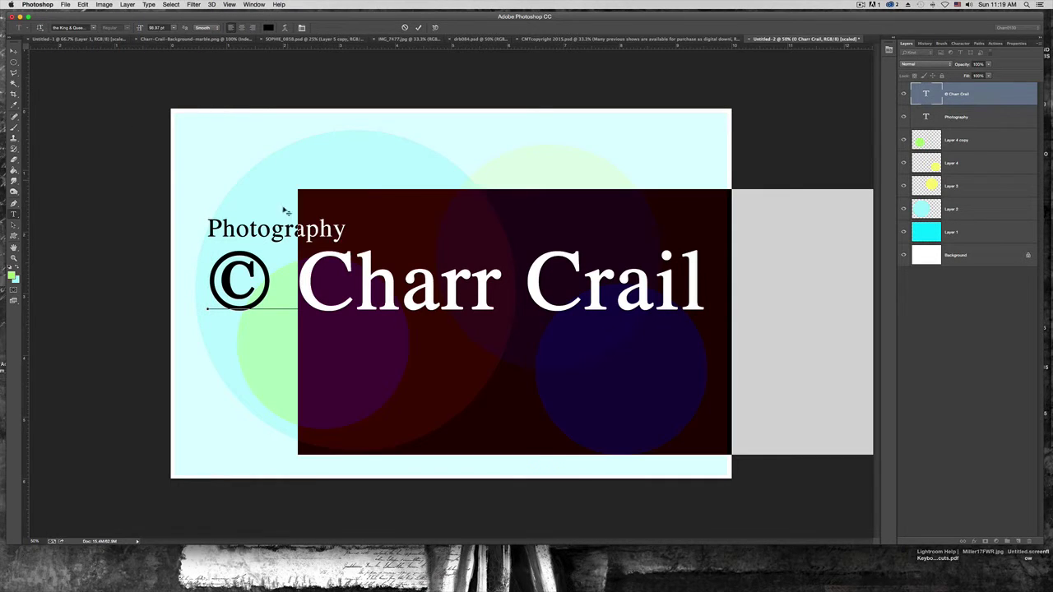
pyautogui.click(174, 28)
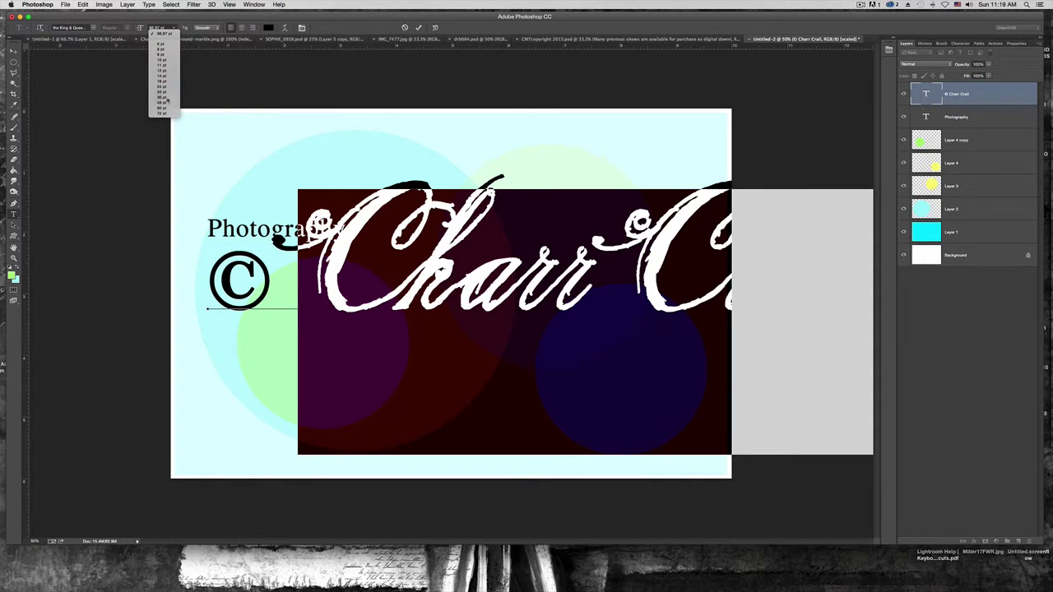
pyautogui.click(164, 99)
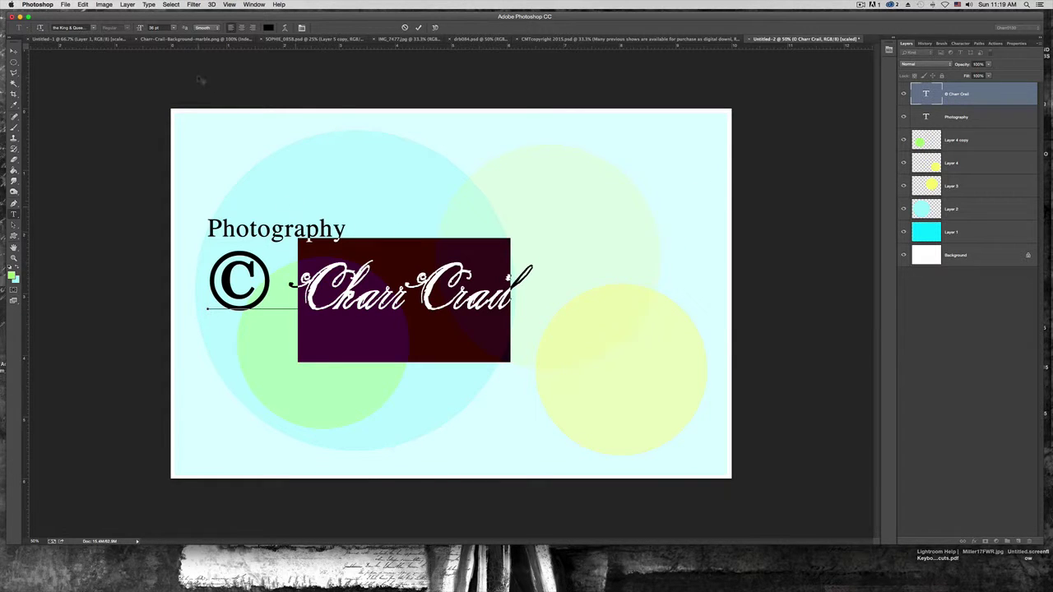
pyautogui.click(175, 28)
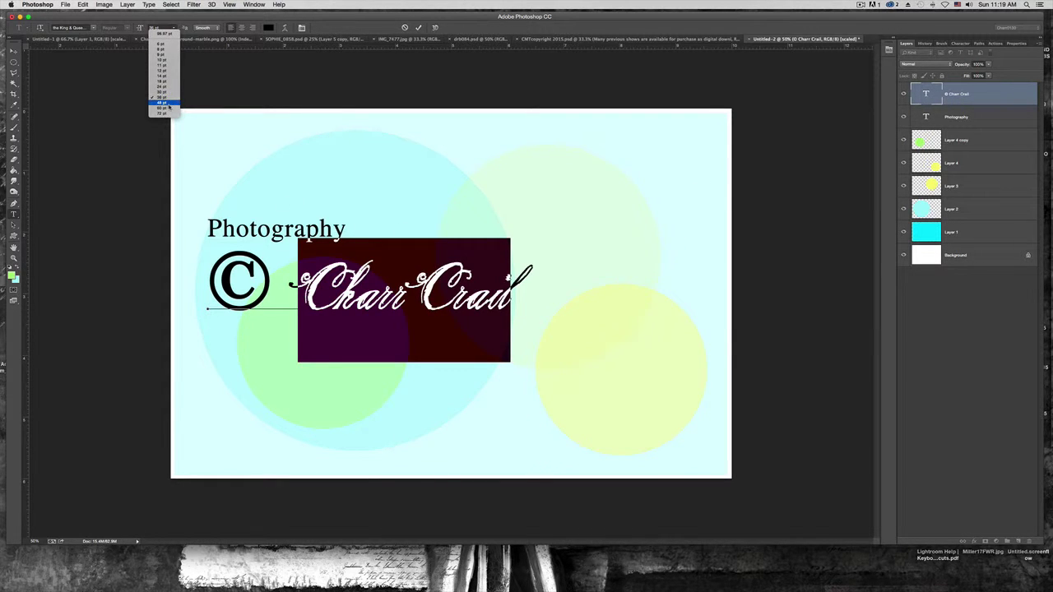
pyautogui.click(165, 107)
pyautogui.click(487, 315)
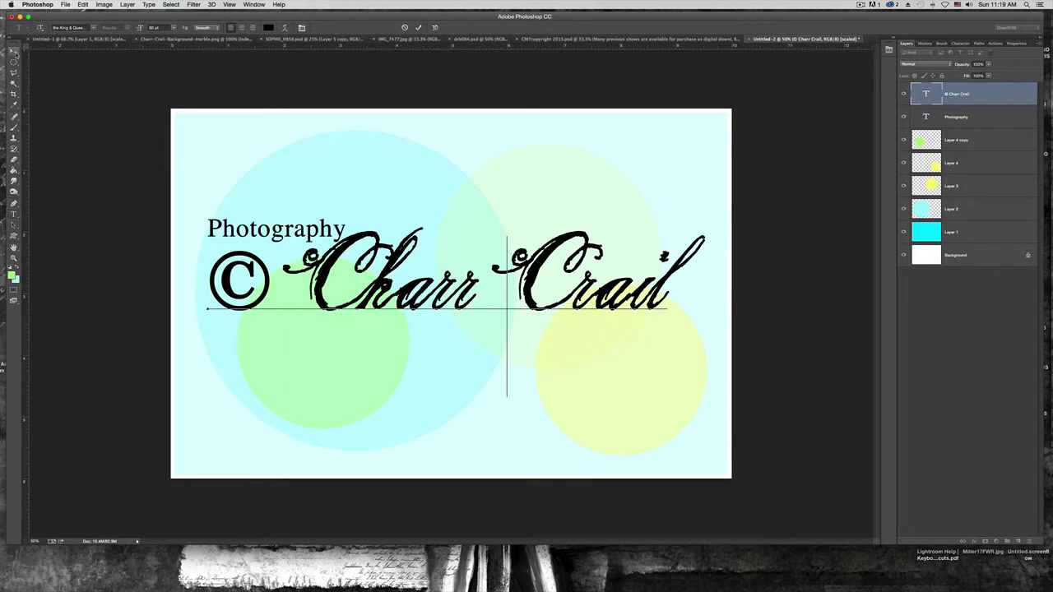
pyautogui.click(14, 51)
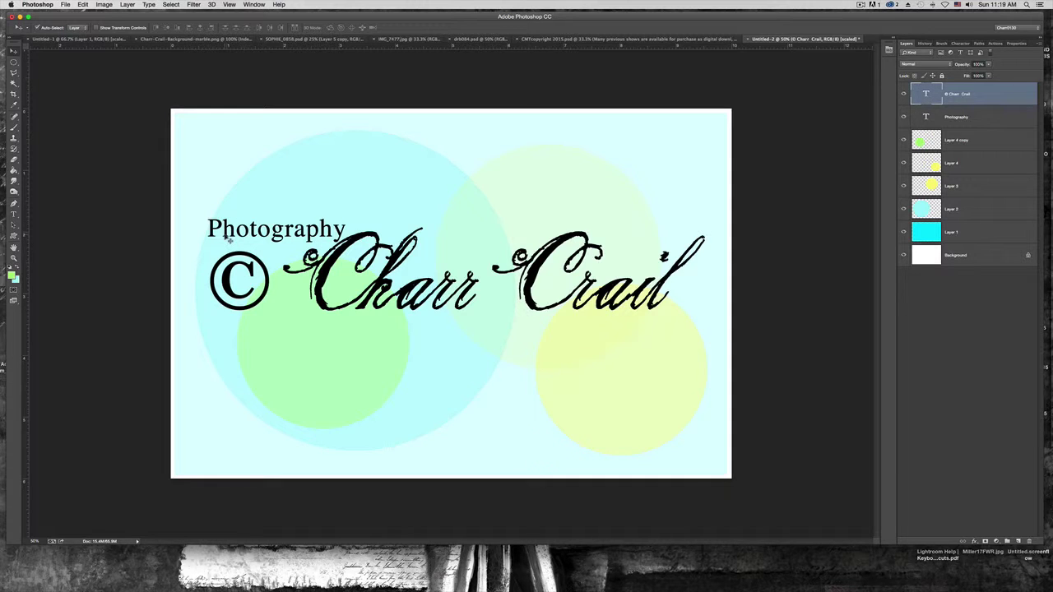
pyautogui.moveTo(230, 241)
pyautogui.mouseDown()
pyautogui.moveTo(247, 227)
pyautogui.moveTo(215, 252)
pyautogui.mouseUp()
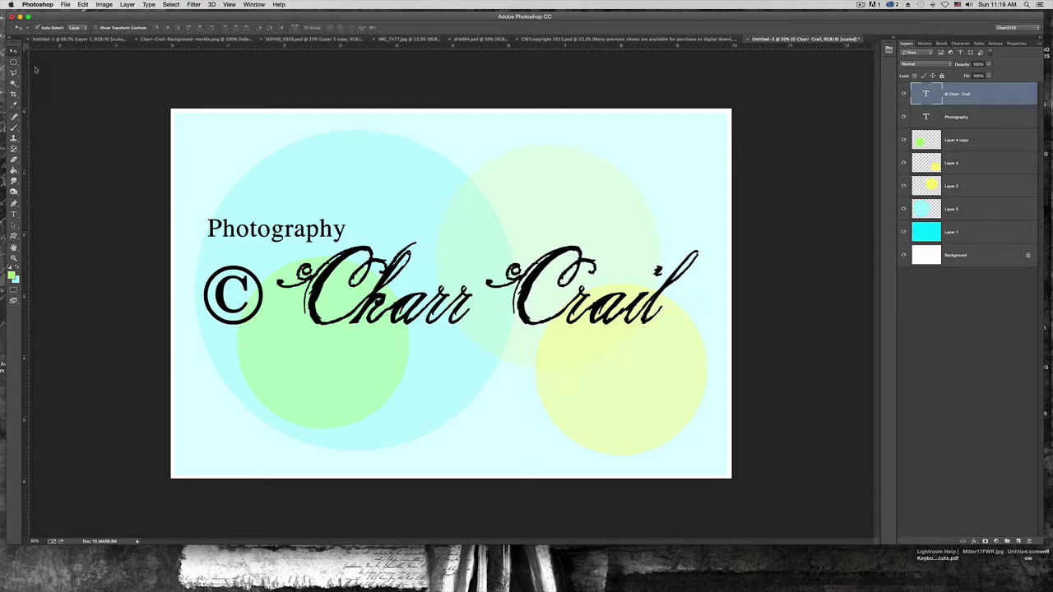
pyautogui.click(257, 237)
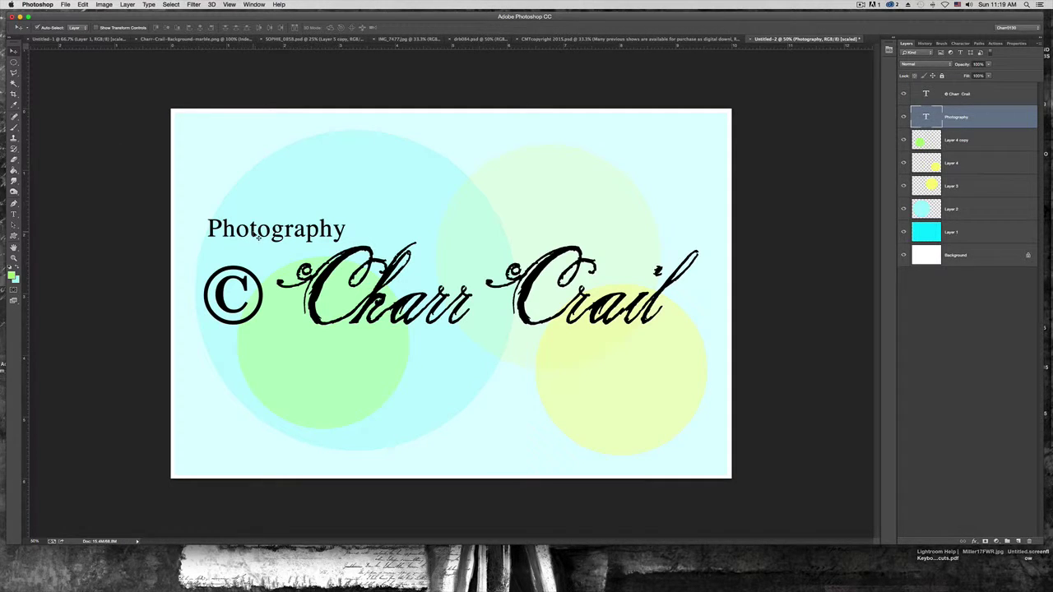
# Nudge the Photography text slightly left and check each circle and text layer
pyautogui.moveTo(258, 237)
pyautogui.mouseDown()
pyautogui.moveTo(288, 227)
pyautogui.moveTo(262, 241)
pyautogui.moveTo(262, 231)
pyautogui.mouseUp()
pyautogui.moveTo(212, 233); pyautogui.dragTo(213, 211)
pyautogui.click(380, 174)
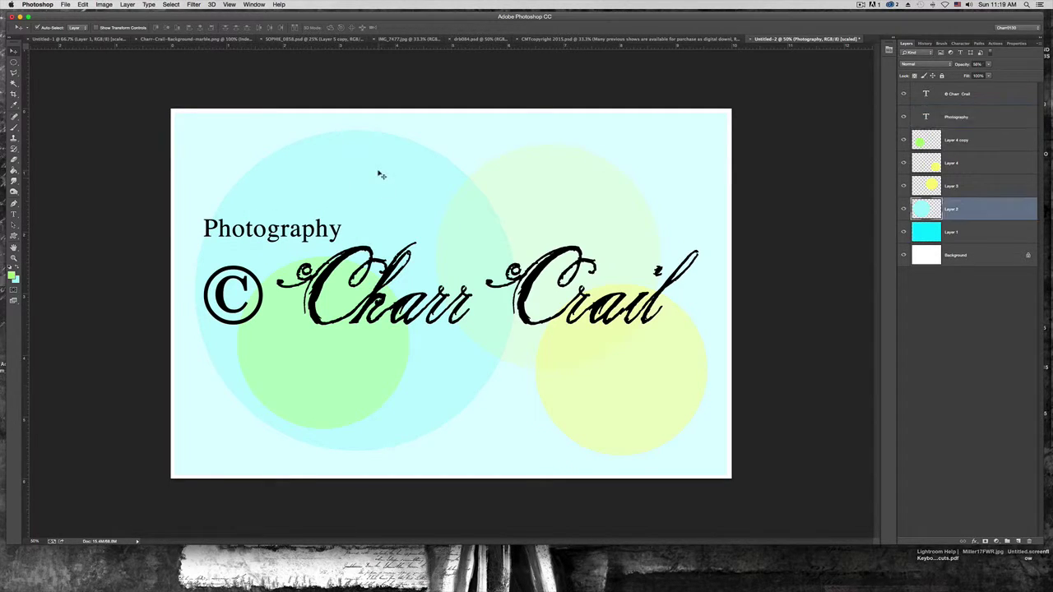
pyautogui.click(581, 374)
pyautogui.click(537, 216)
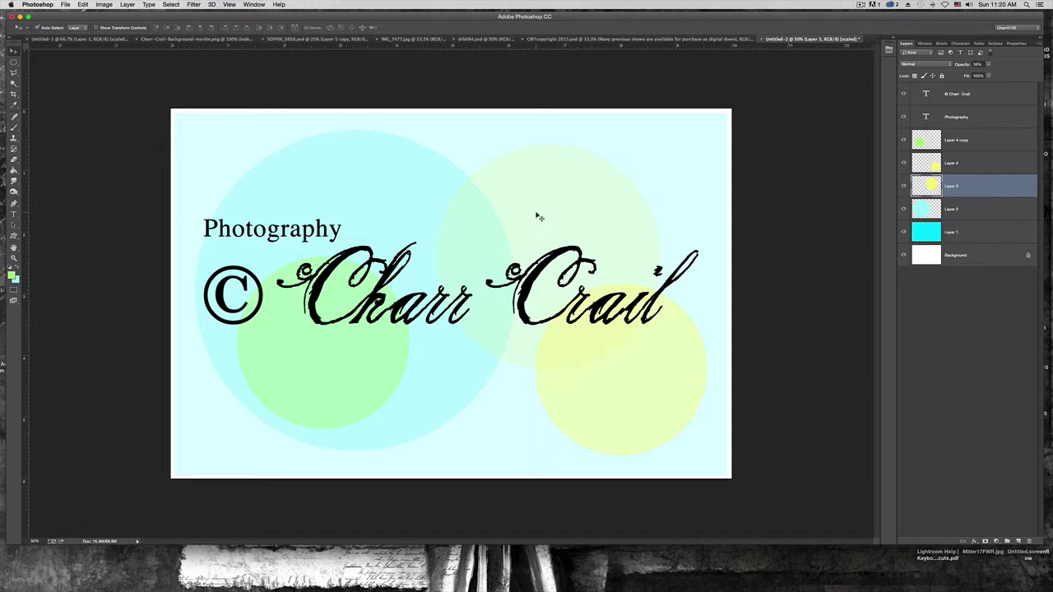
pyautogui.click(368, 364)
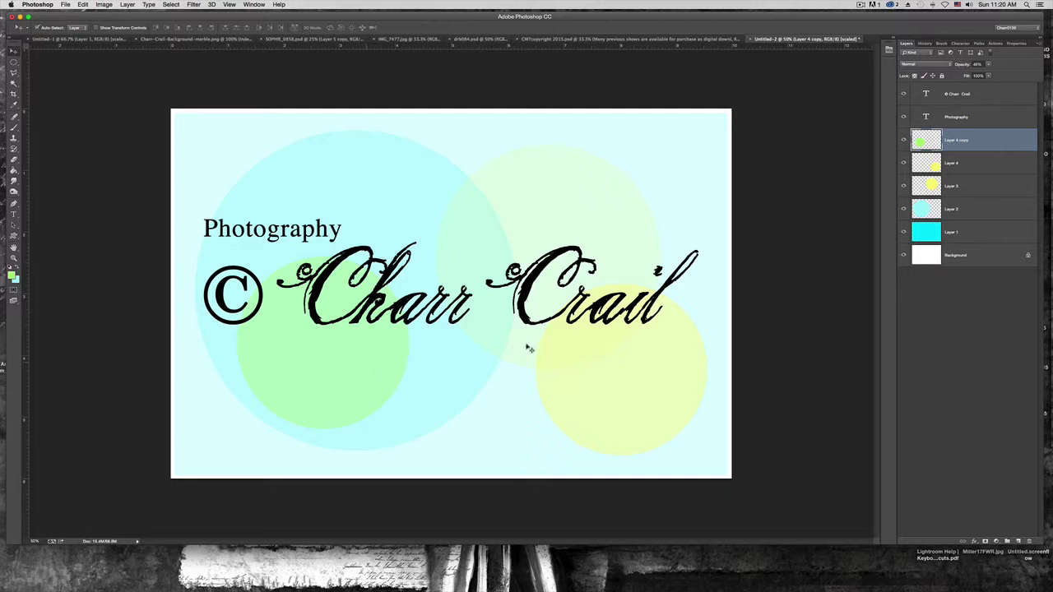
pyautogui.click(607, 223)
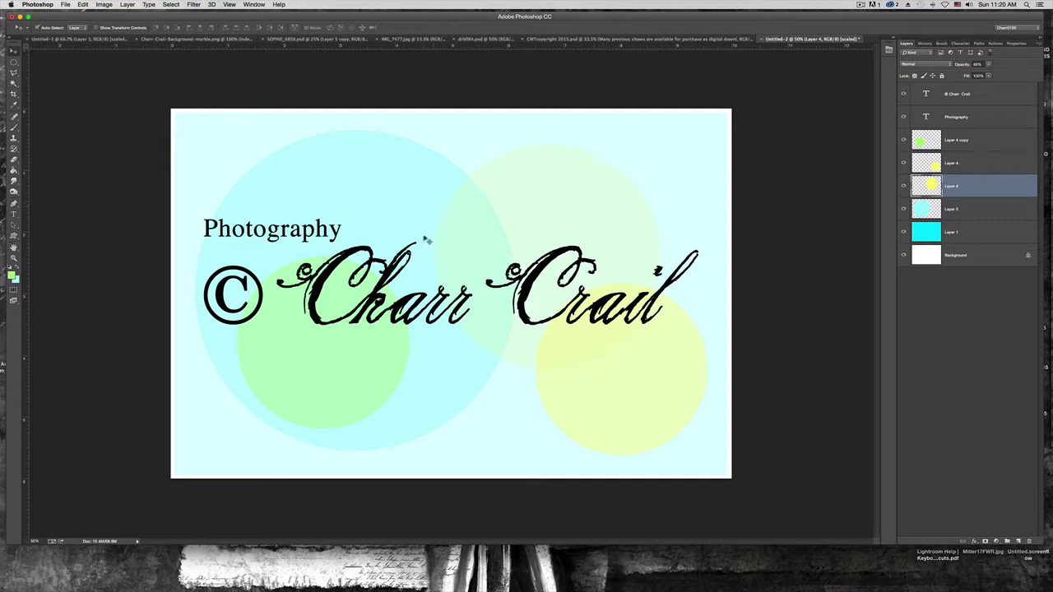
pyautogui.click(281, 229)
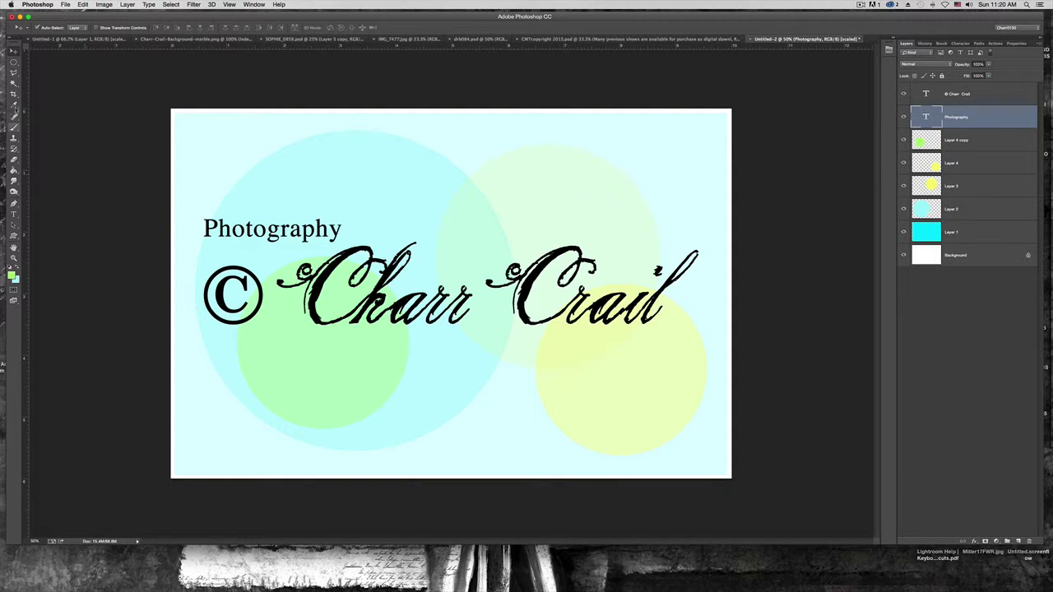
# Hide the white Background layer so the logo sits on transparency
pyautogui.click(13, 64)
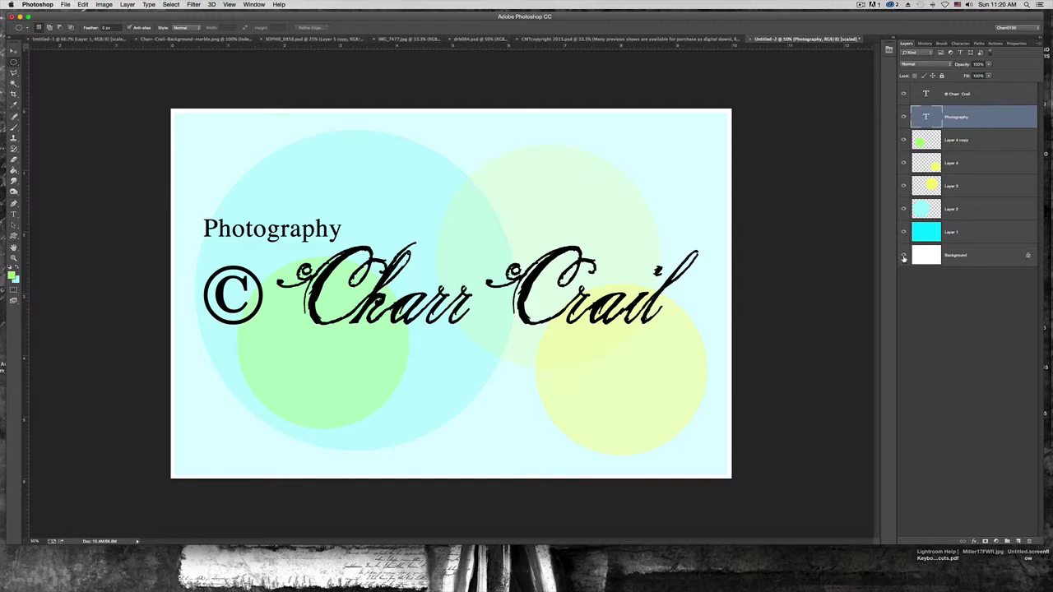
pyautogui.click(903, 256)
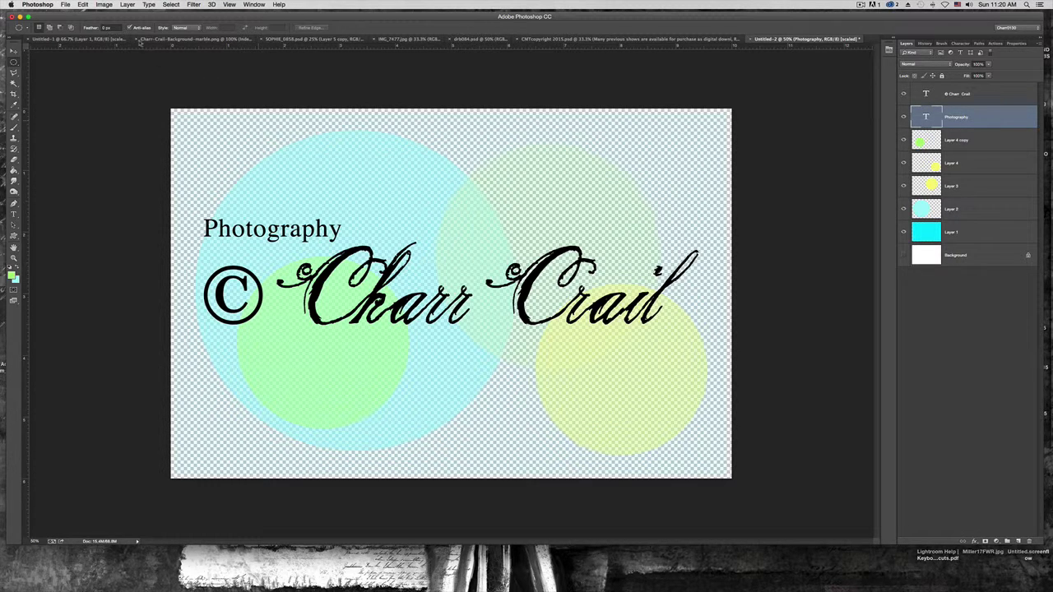
pyautogui.click(64, 5)
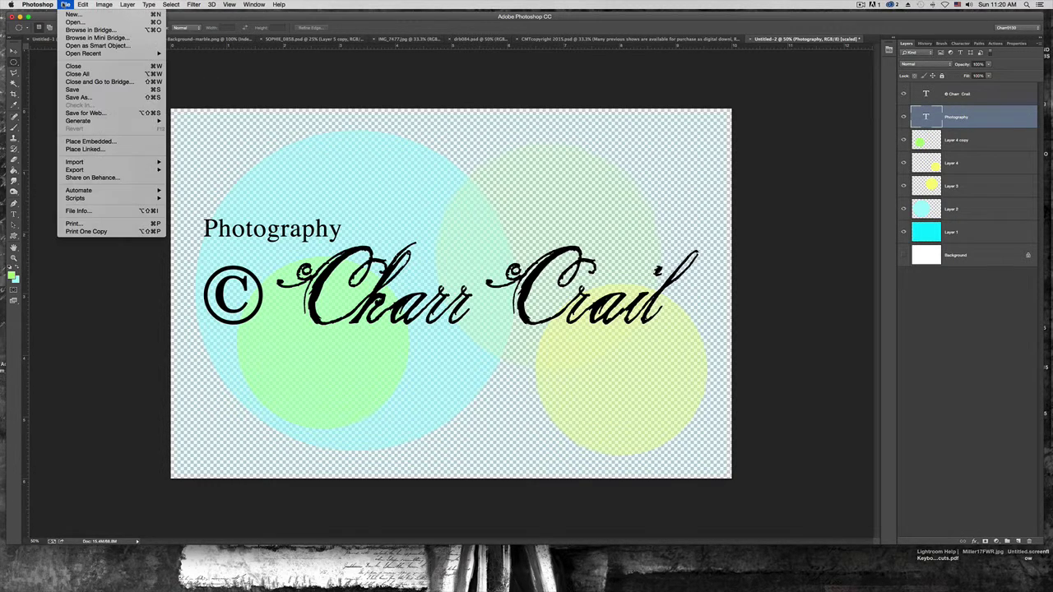
# Save the logo as the layered Photoshop file charrlogosample.psd, accepting maximized compatibility
pyautogui.click(80, 97)
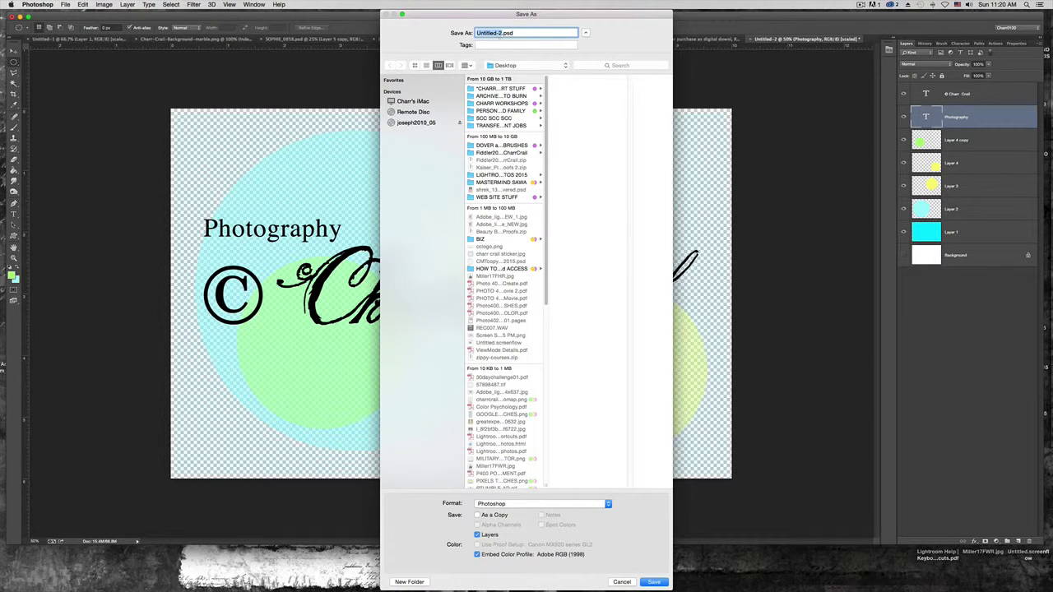
pyautogui.write('charrlogosample')
pyautogui.click(653, 581)
pyautogui.click(615, 265)
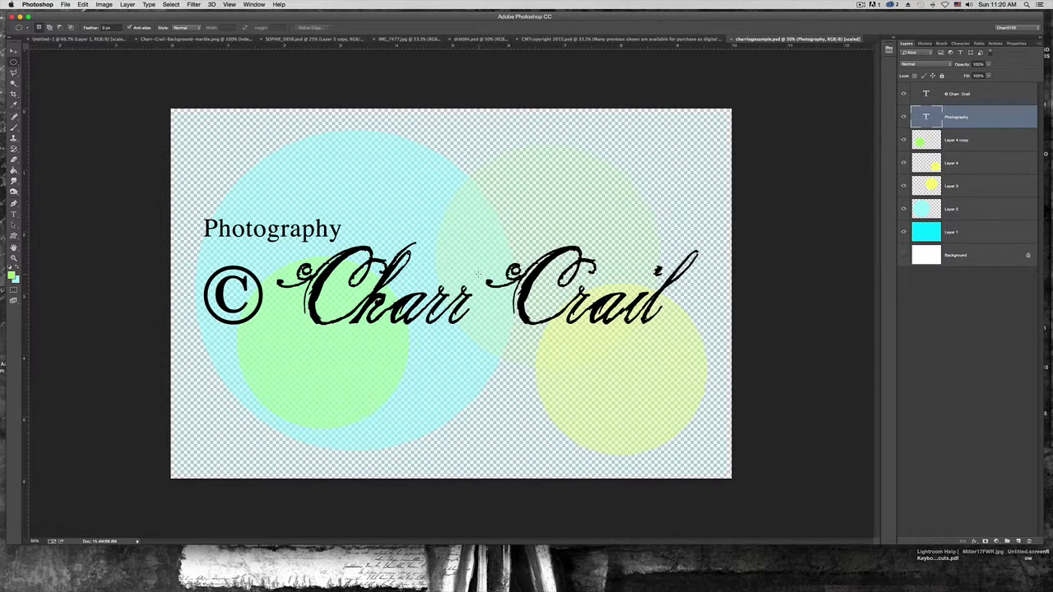
# Save a PNG copy named charrlogosample.png with the default PNG options
pyautogui.click(65, 4)
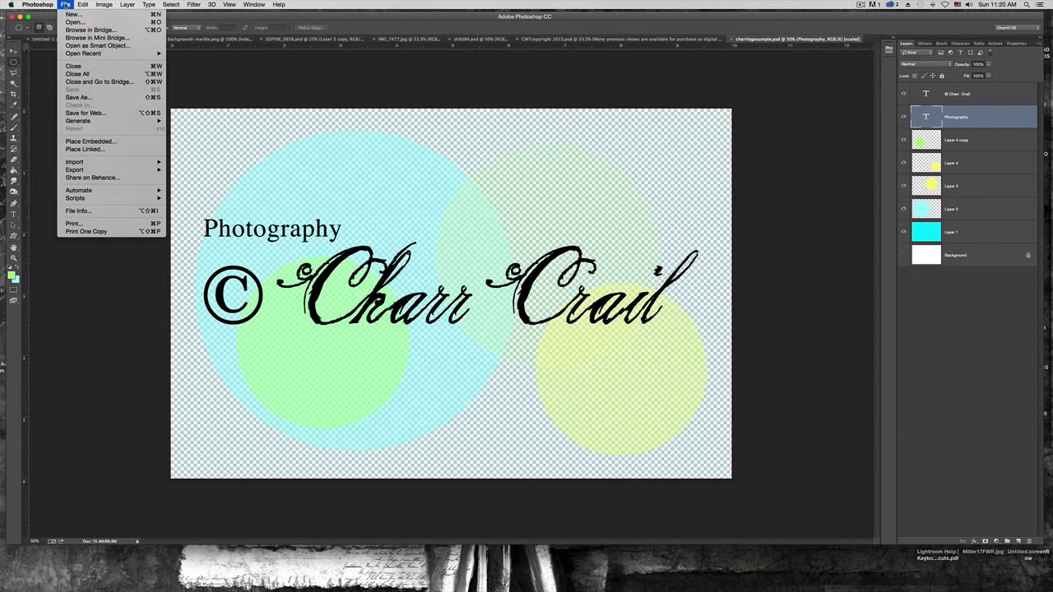
pyautogui.click(82, 99)
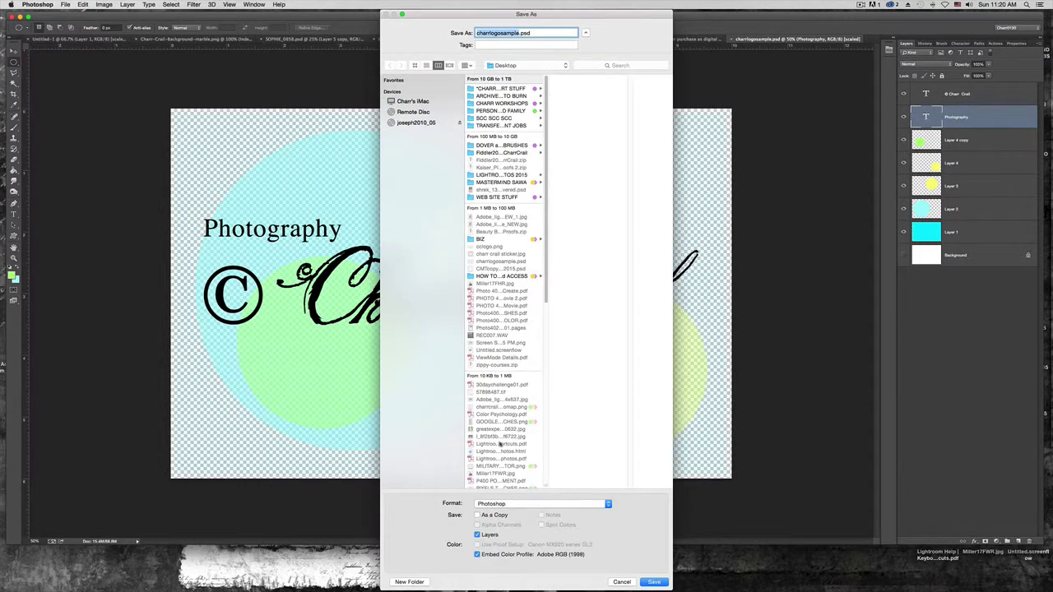
pyautogui.click(508, 502)
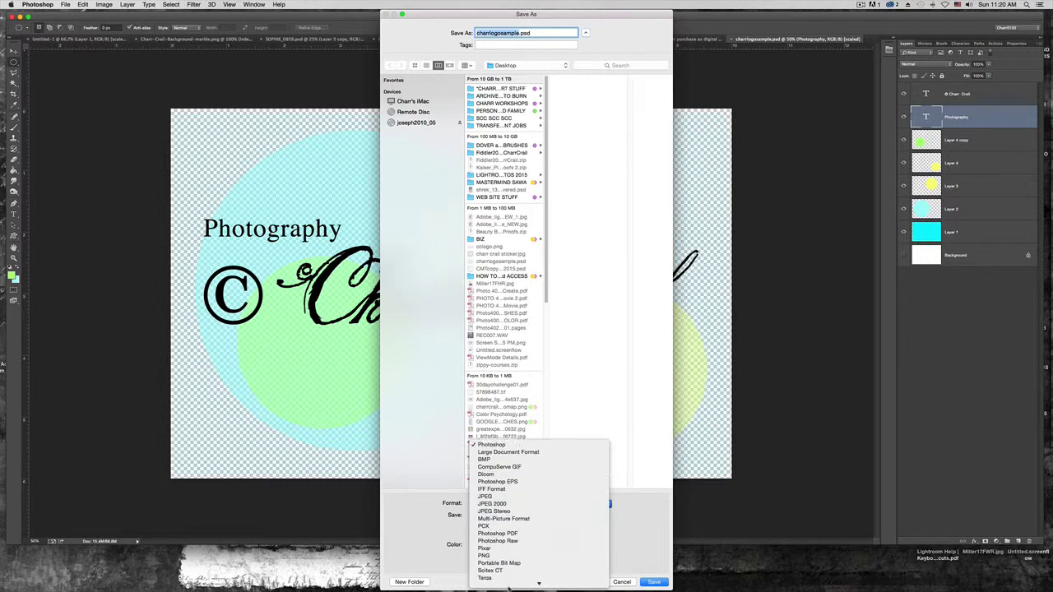
pyautogui.click(500, 553)
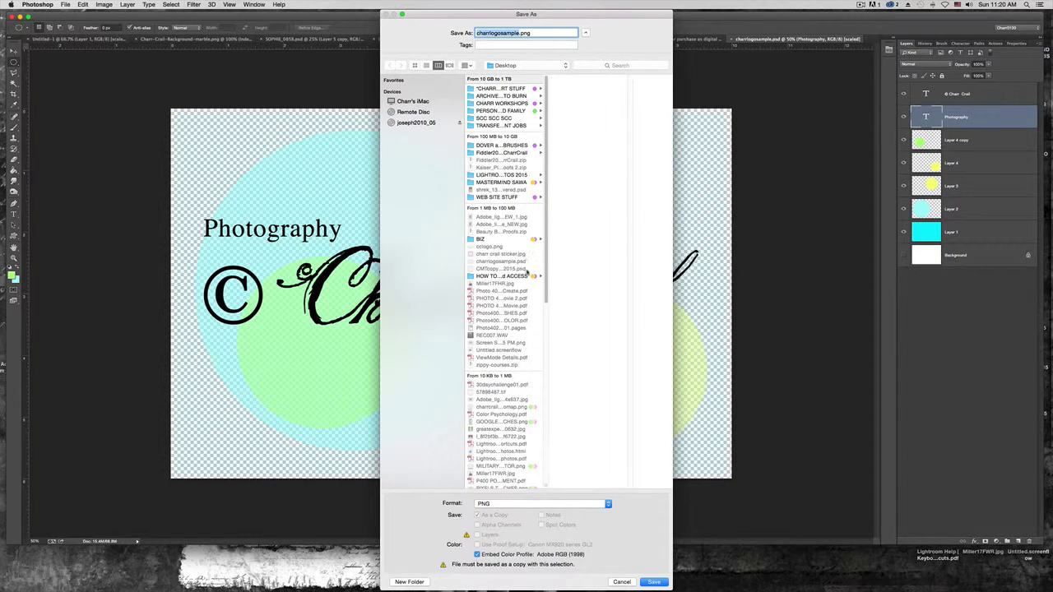
pyautogui.click(653, 582)
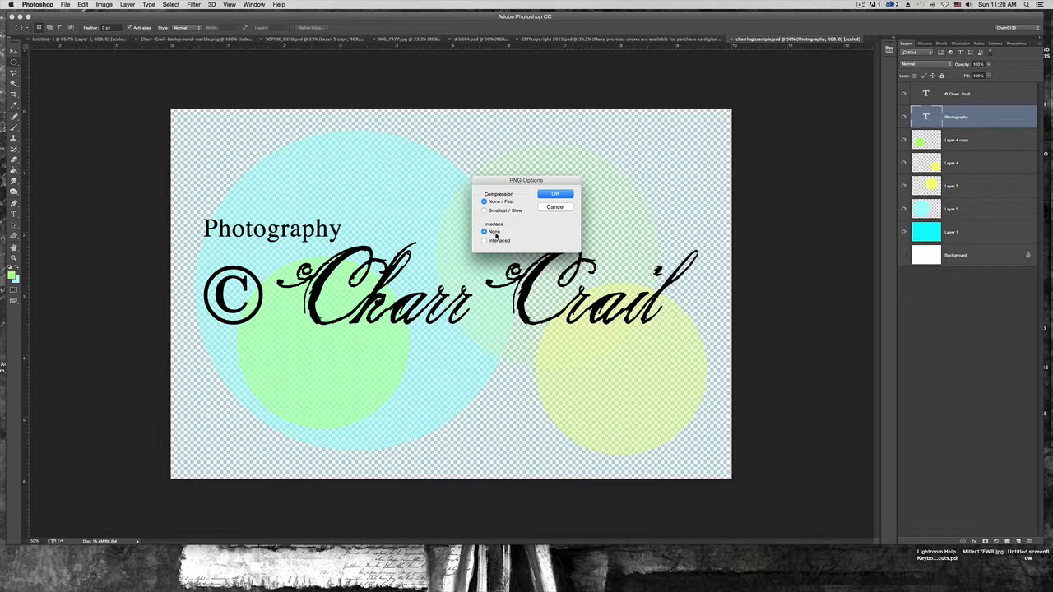
pyautogui.click(555, 194)
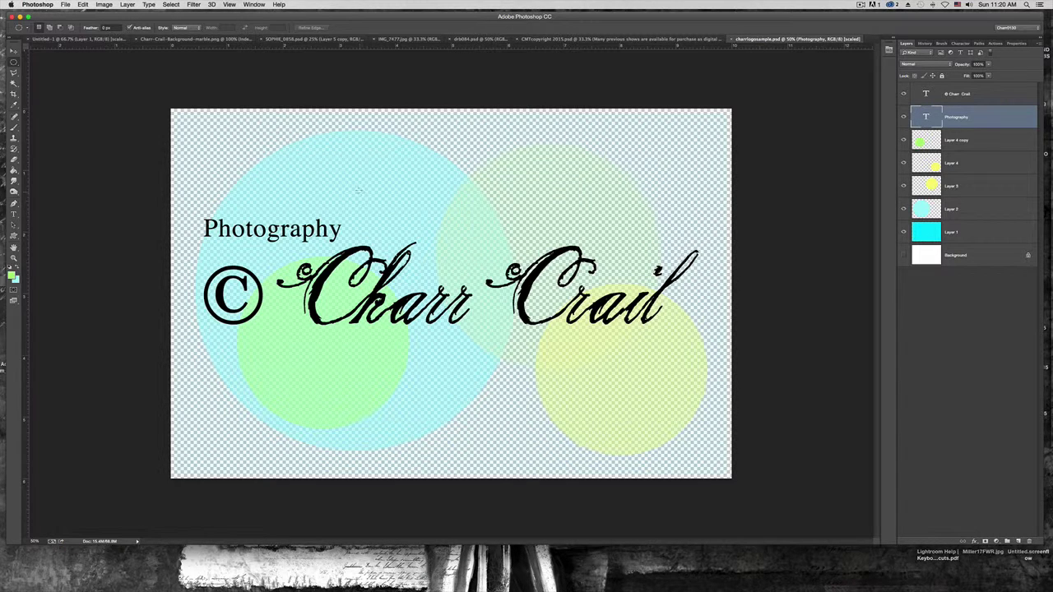